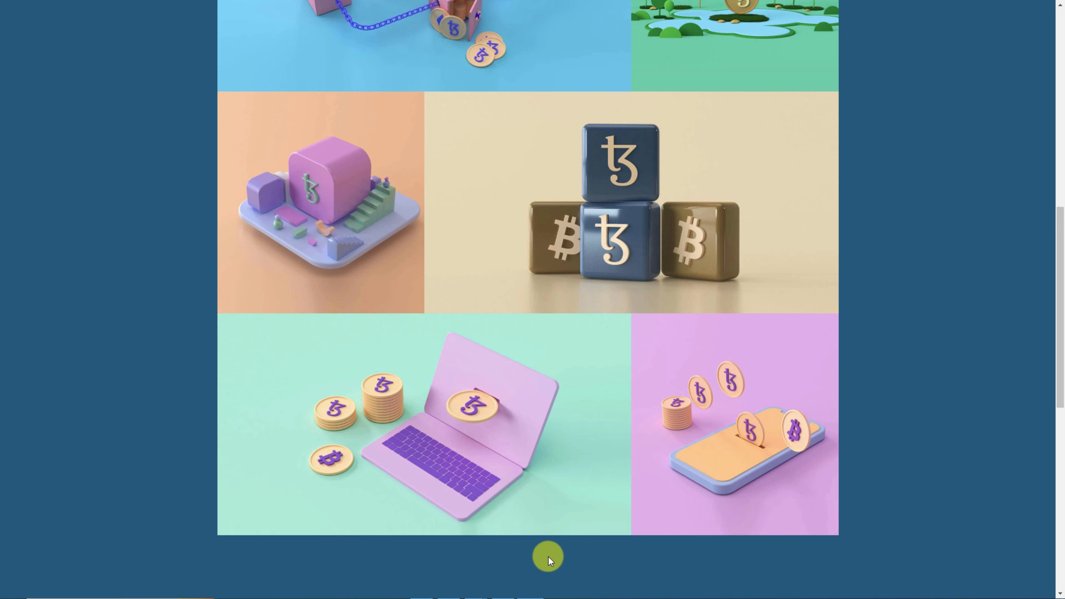
{"action": "mouse_move", "coordinate": [534, 500]}
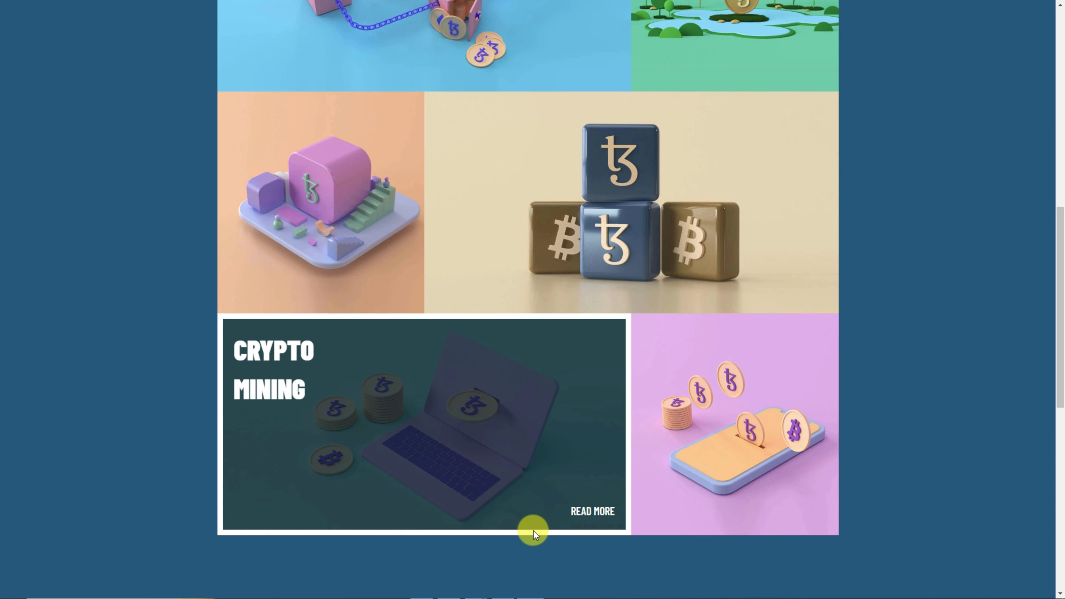
{"action": "mouse_move", "coordinate": [697, 521]}
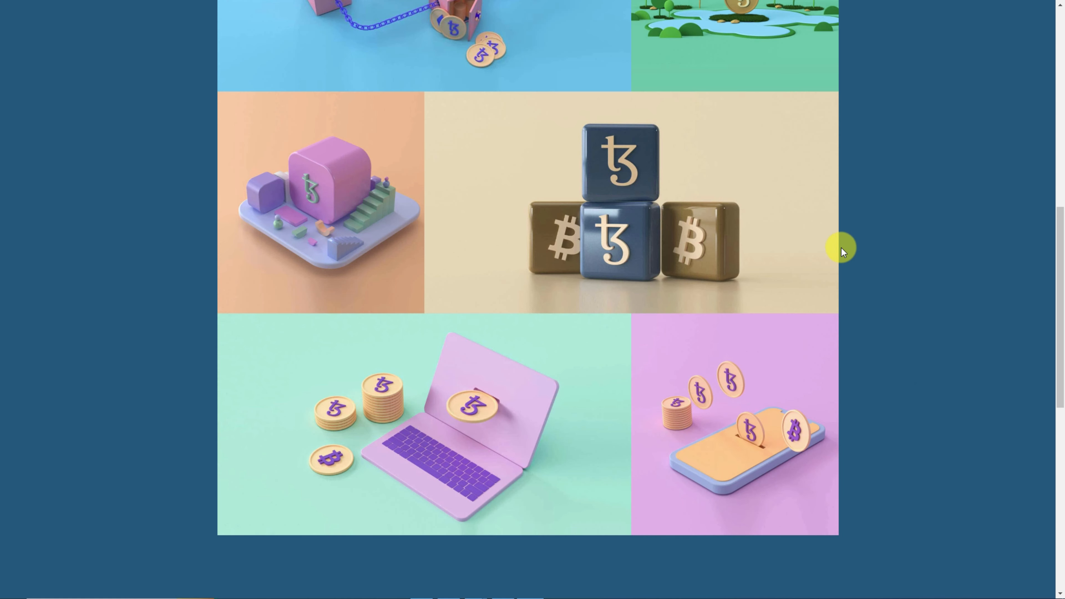
{"action": "mouse_move", "coordinate": [793, 239]}
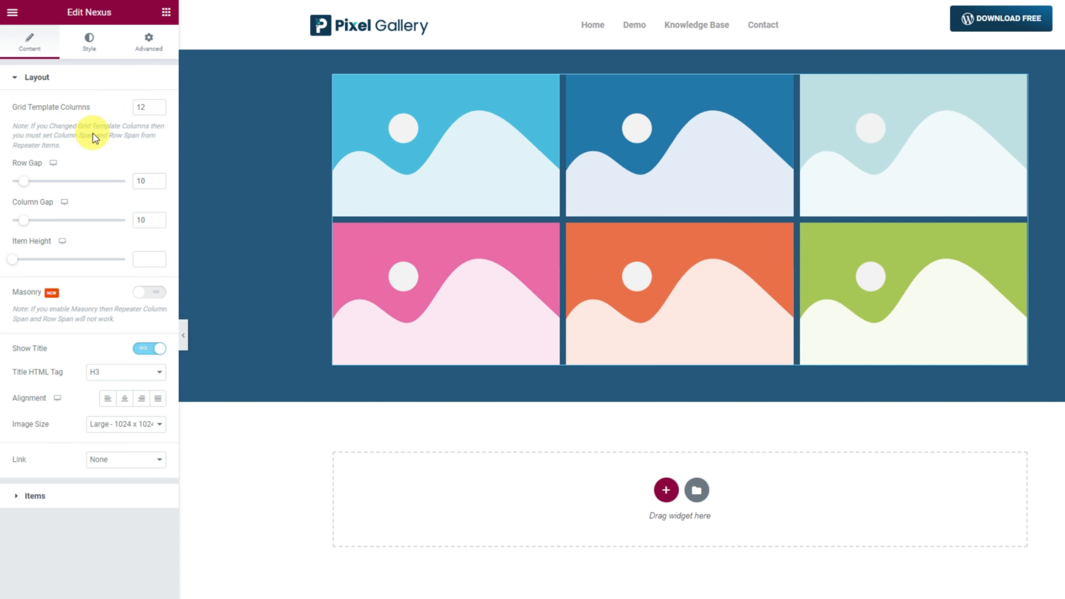
Clear the gallery's row gap and column gap values and set the item height to 400.
{"action": "double_click", "coordinate": [145, 181]}
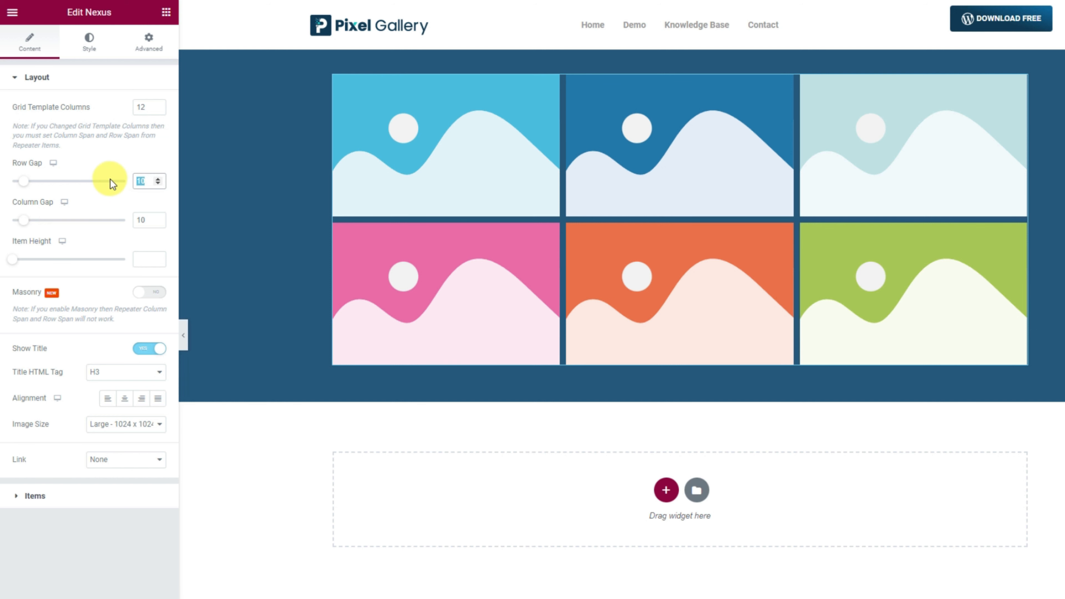
{"action": "key", "text": "BackSpace"}
{"action": "key", "text": "BackSpace"}
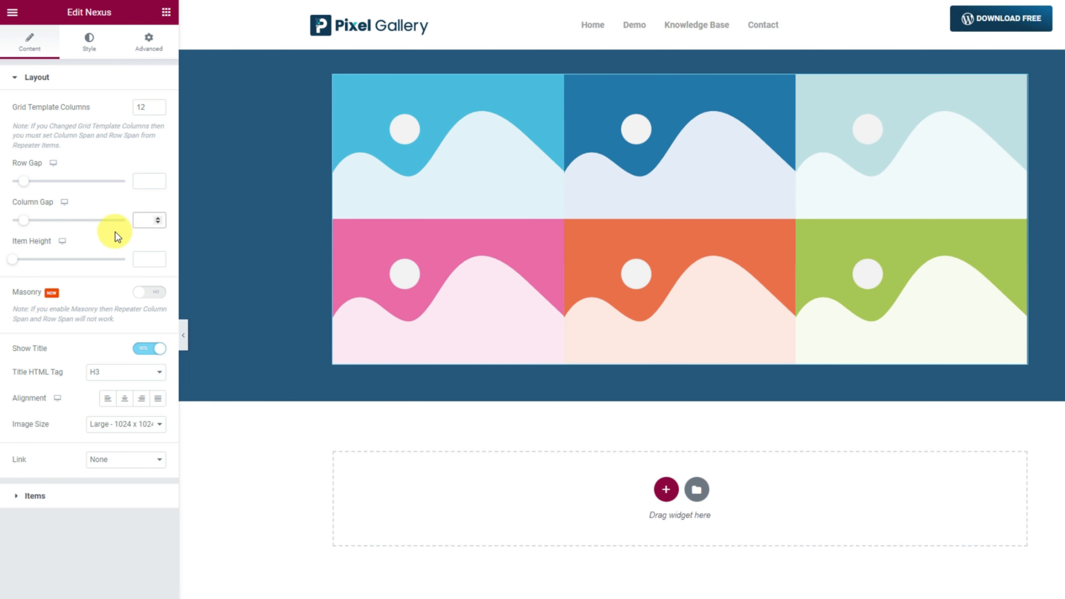
{"action": "left_click_drag", "start_coordinate": [13, 261], "coordinate": [52, 273]}
{"action": "left_click", "coordinate": [153, 265]}
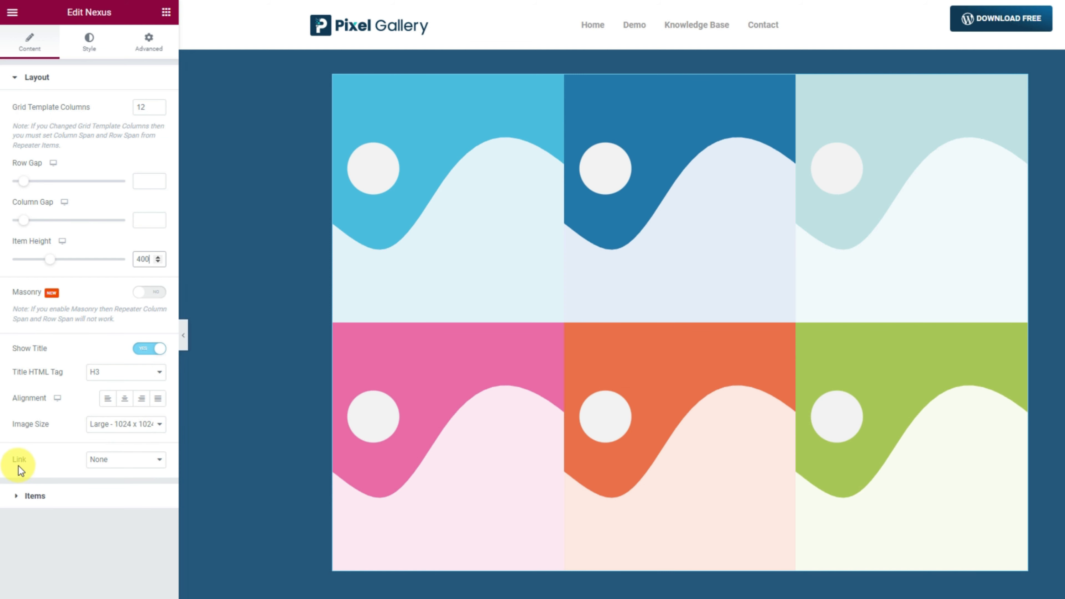
Make the gallery items link to their Media File, with Only Button as the link target.
{"action": "left_click", "coordinate": [116, 466]}
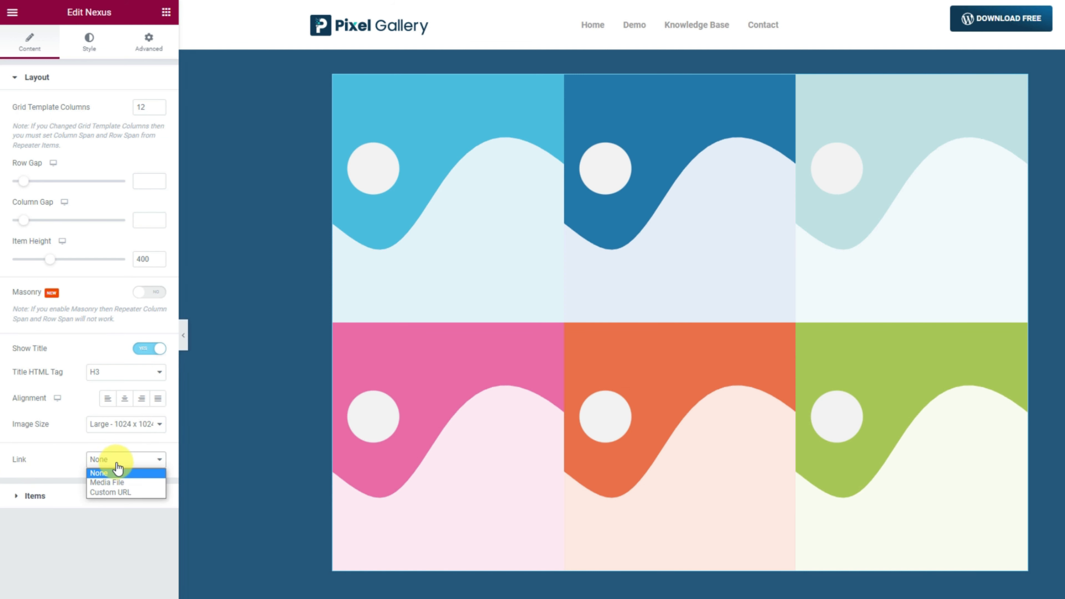
{"action": "left_click", "coordinate": [117, 483]}
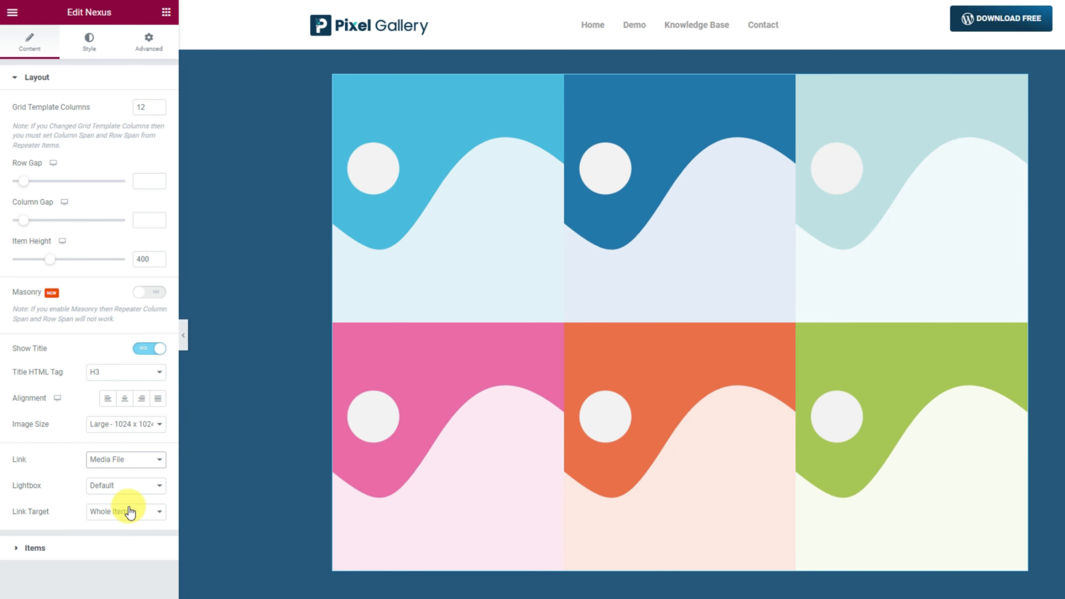
{"action": "left_click", "coordinate": [130, 513]}
{"action": "left_click", "coordinate": [125, 535]}
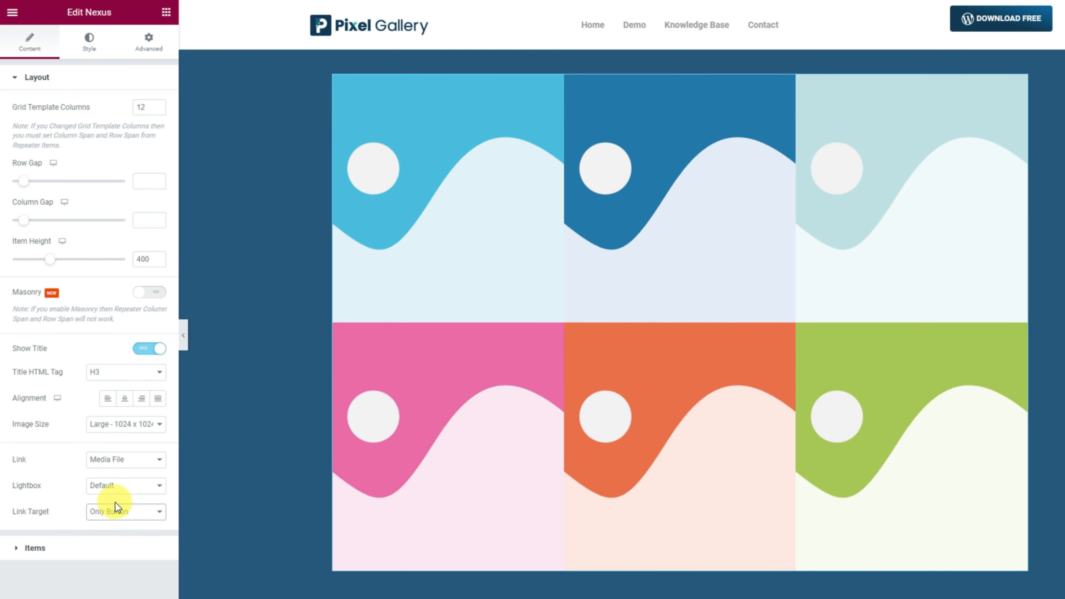
Replace the first gallery item's placeholder with the blue image of chained pink cubes from the media library.
{"action": "left_click", "coordinate": [78, 560]}
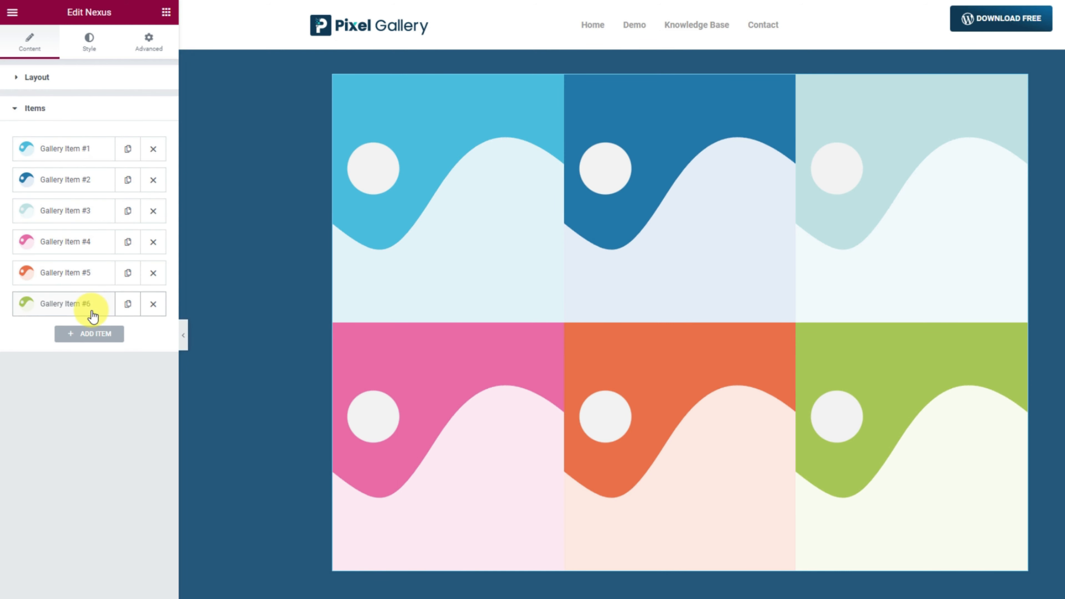
{"action": "left_click", "coordinate": [96, 152]}
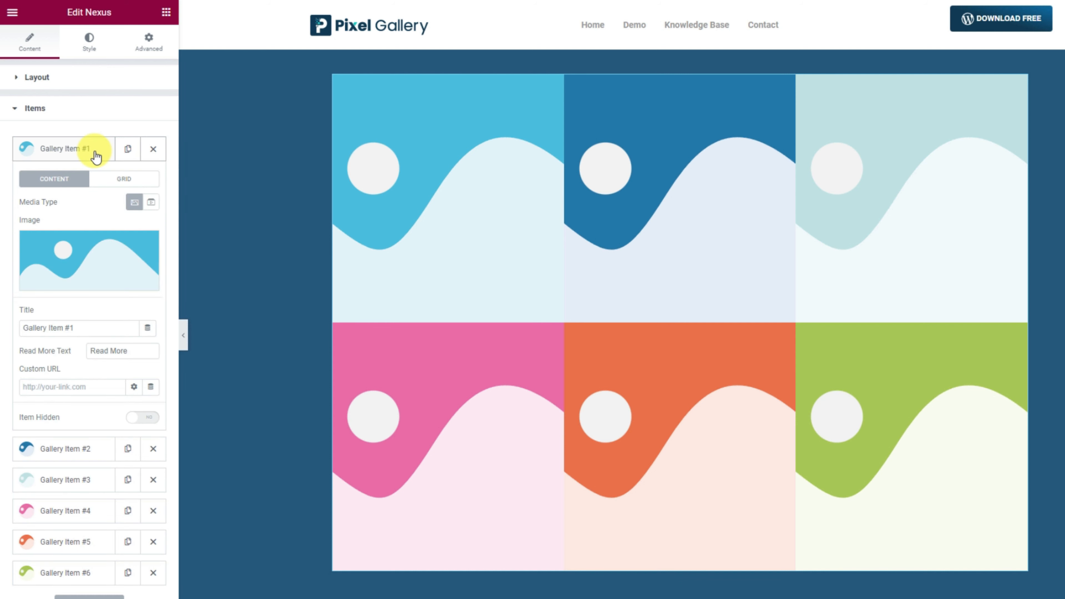
{"action": "left_click", "coordinate": [84, 260]}
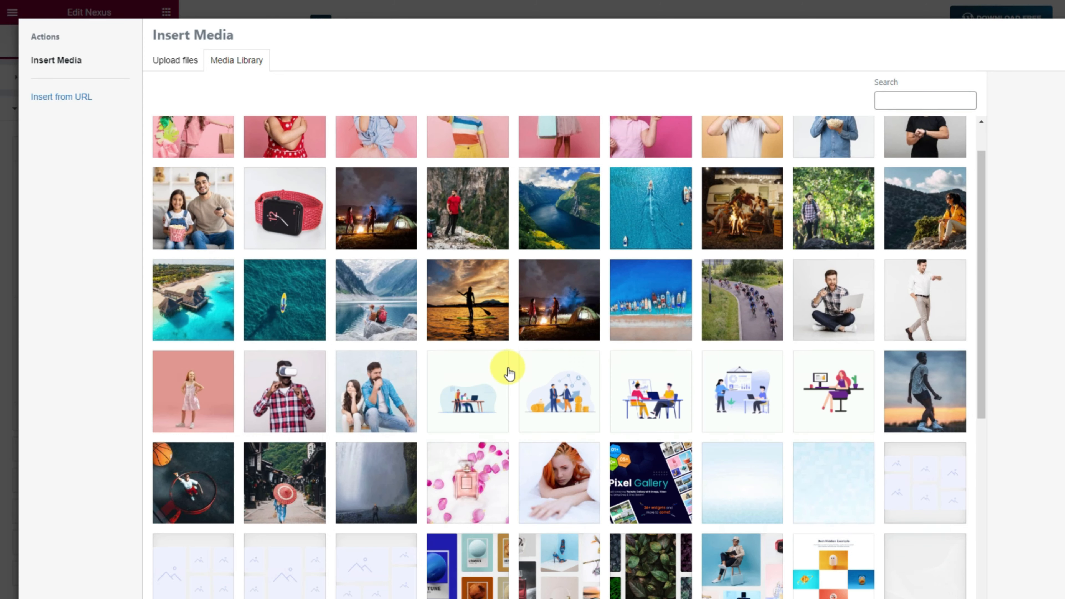
{"action": "scroll", "coordinate": [508, 370], "scroll_direction": "down", "scroll_amount": 7}
{"action": "left_click", "coordinate": [556, 595]}
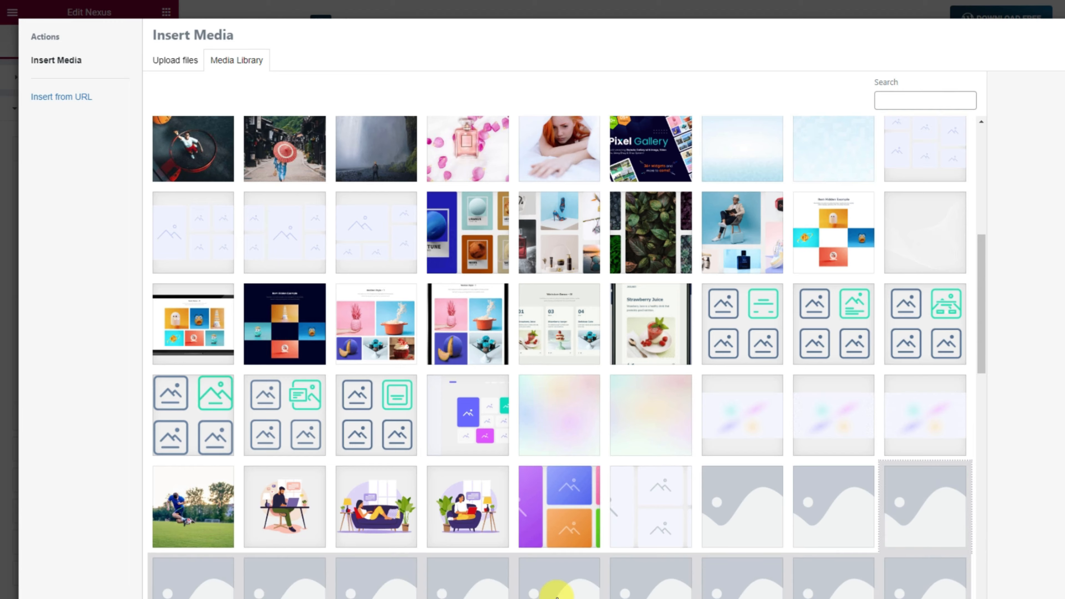
{"action": "scroll", "coordinate": [558, 595], "scroll_direction": "down", "scroll_amount": 12}
{"action": "left_click", "coordinate": [509, 595]}
{"action": "scroll", "coordinate": [515, 595], "scroll_direction": "down", "scroll_amount": 4}
{"action": "scroll", "coordinate": [514, 596], "scroll_direction": "down", "scroll_amount": 3}
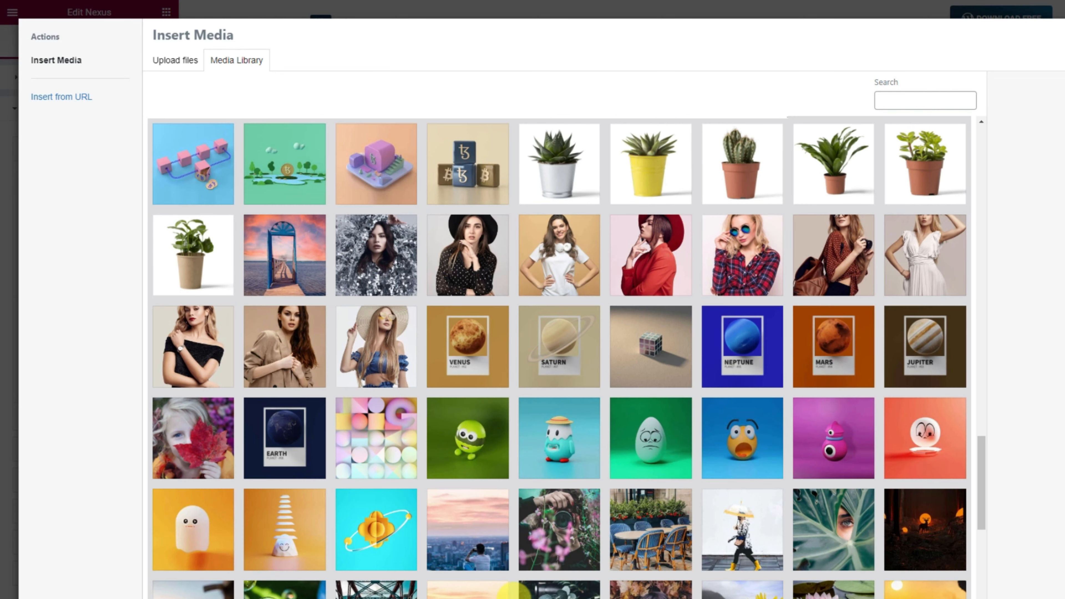
{"action": "left_click", "coordinate": [184, 172]}
{"action": "left_click", "coordinate": [1063, 597]}
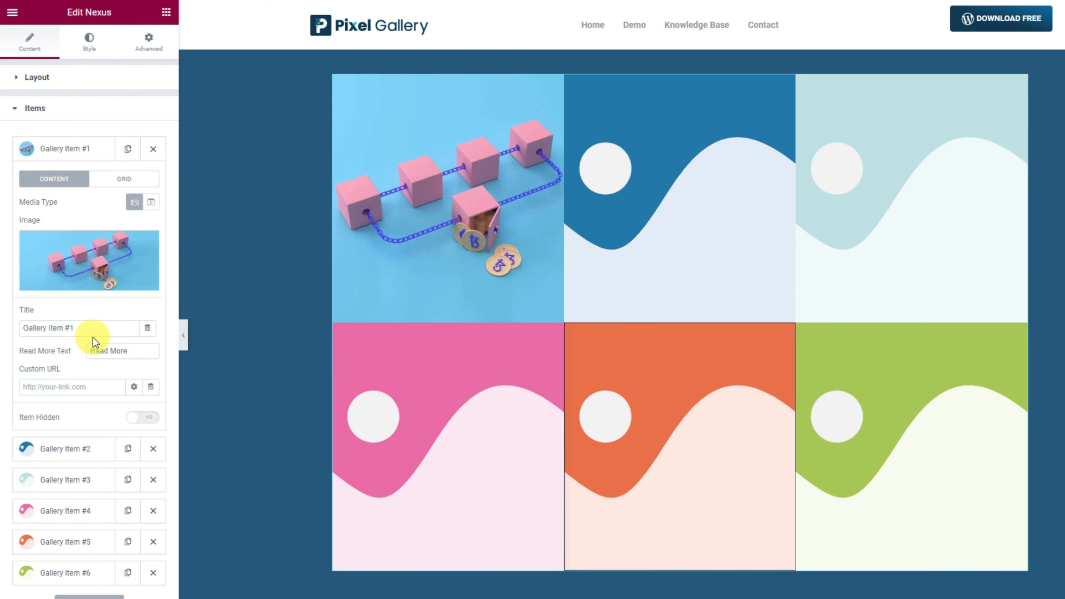
Change the first gallery item's title to "Chained blocks".
{"action": "left_click", "coordinate": [87, 328]}
{"action": "left_click_drag", "start_coordinate": [86, 328], "coordinate": [7, 328]}
{"action": "type", "text": "Chained  blocks"}
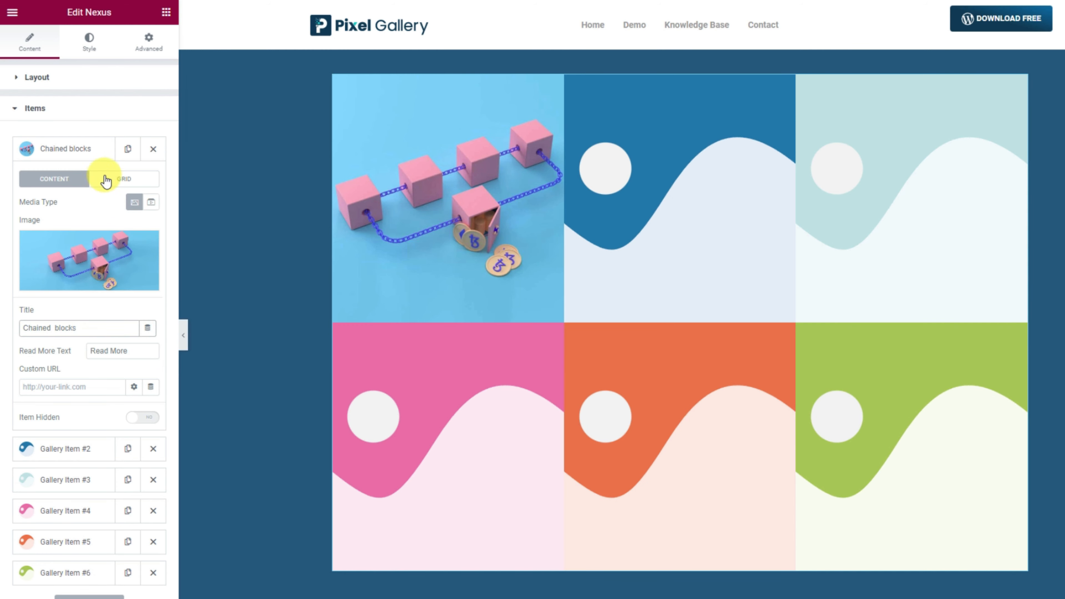
Set the Chained blocks item's column span to 8 and row span to 1 in its grid settings.
{"action": "left_click", "coordinate": [123, 179]}
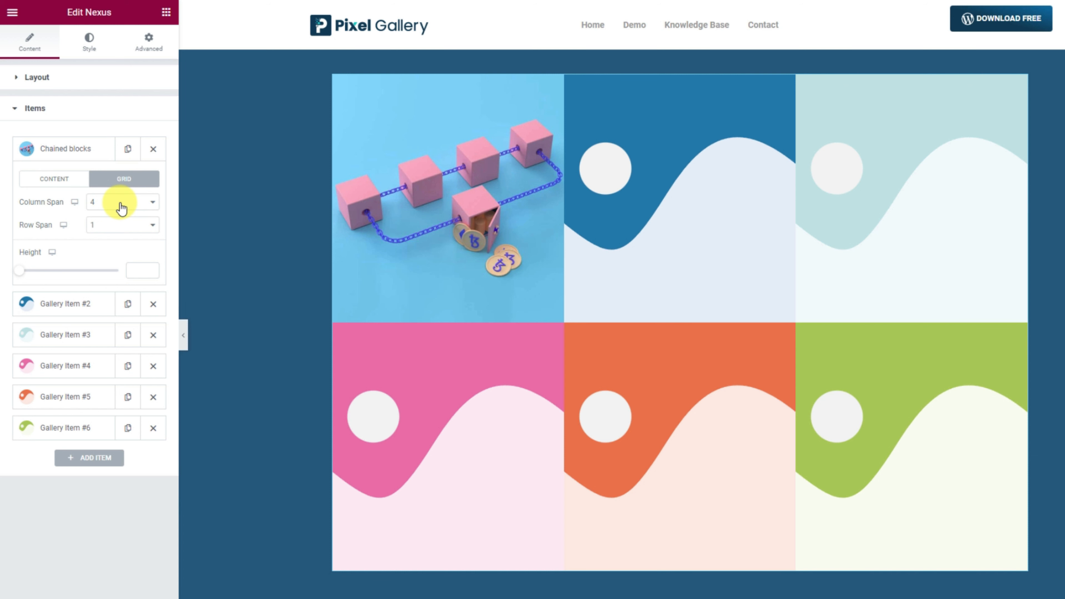
{"action": "left_click", "coordinate": [121, 204]}
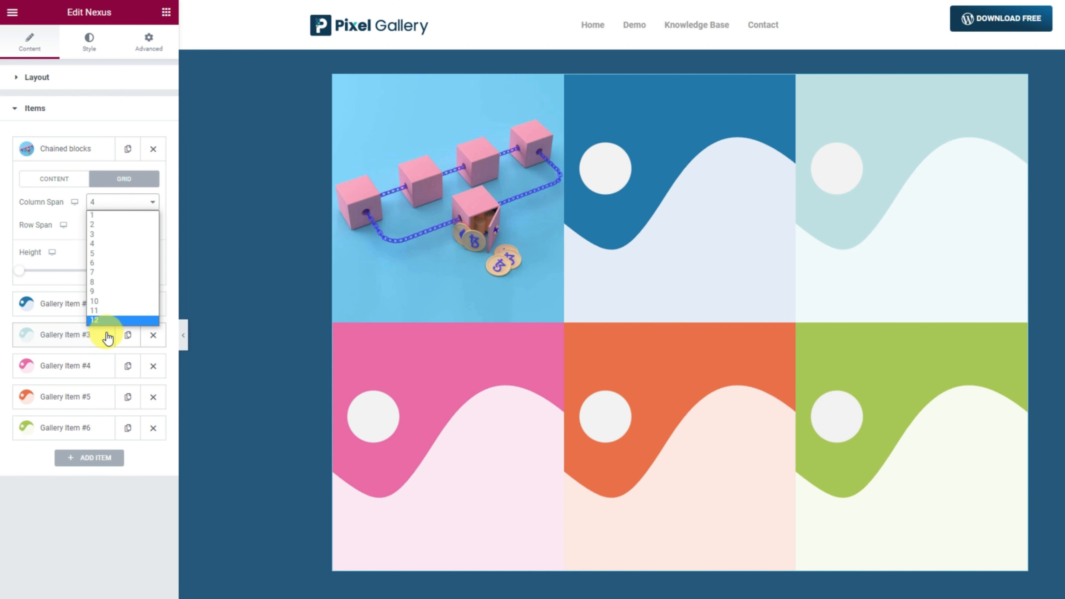
{"action": "left_click", "coordinate": [109, 283]}
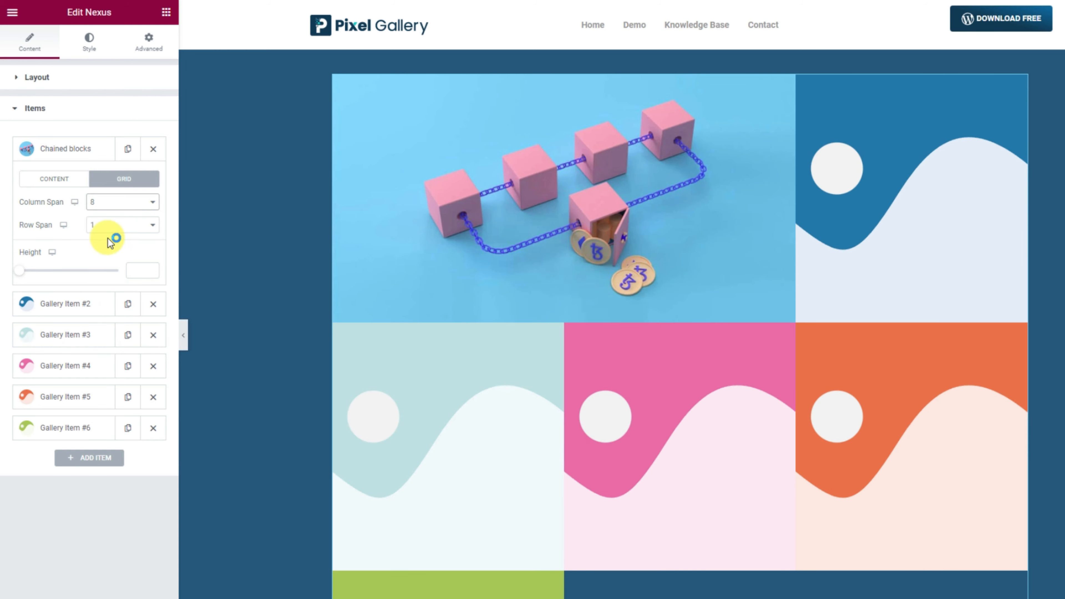
{"action": "left_click", "coordinate": [119, 235]}
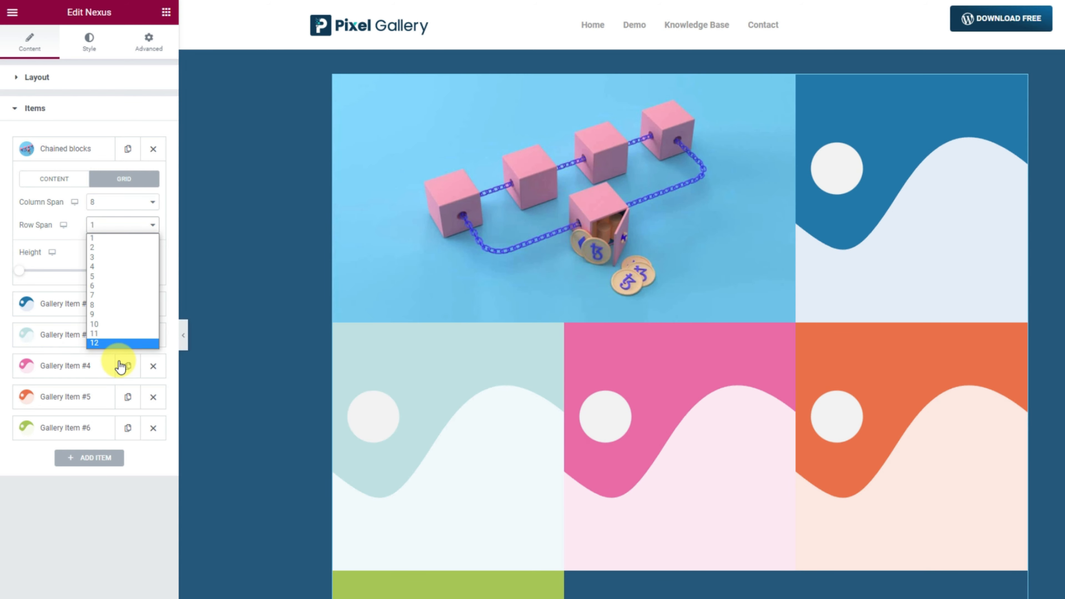
{"action": "left_click", "coordinate": [104, 236]}
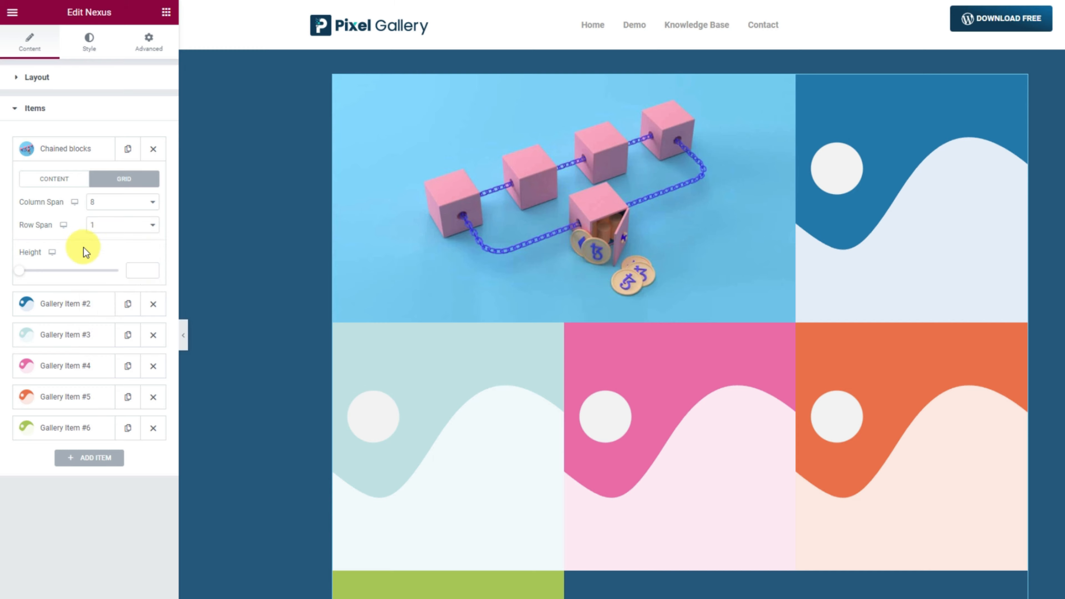
{"action": "left_click", "coordinate": [63, 151]}
Replace the second gallery item's placeholder with the green image of a coin among trees from the media library.
{"action": "left_click", "coordinate": [68, 179]}
{"action": "left_click", "coordinate": [82, 296]}
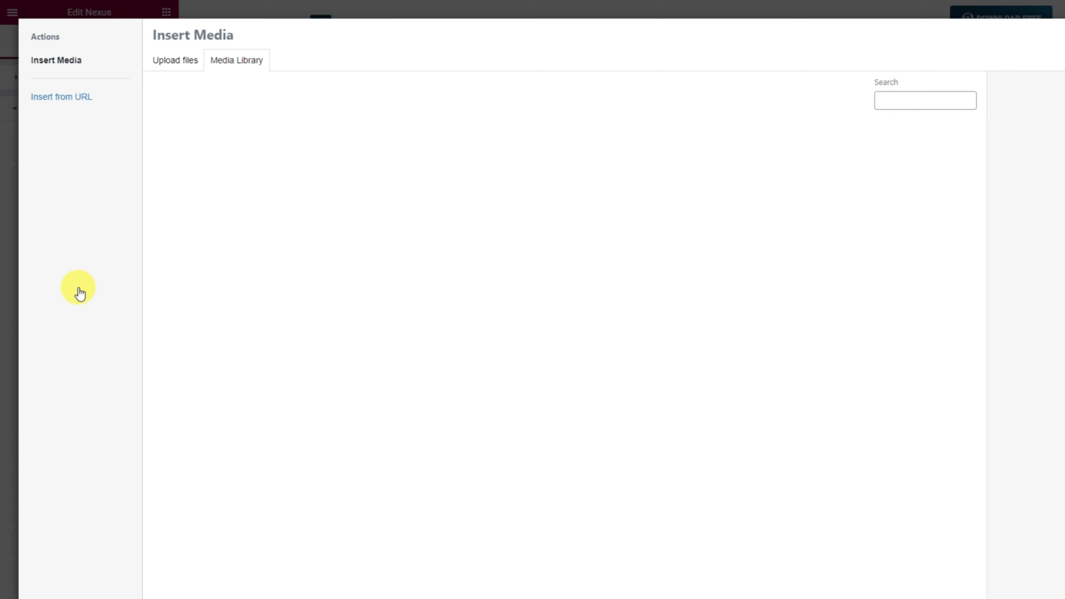
{"action": "scroll", "coordinate": [573, 501], "scroll_direction": "down", "scroll_amount": 2}
{"action": "scroll", "coordinate": [573, 502], "scroll_direction": "down", "scroll_amount": 10}
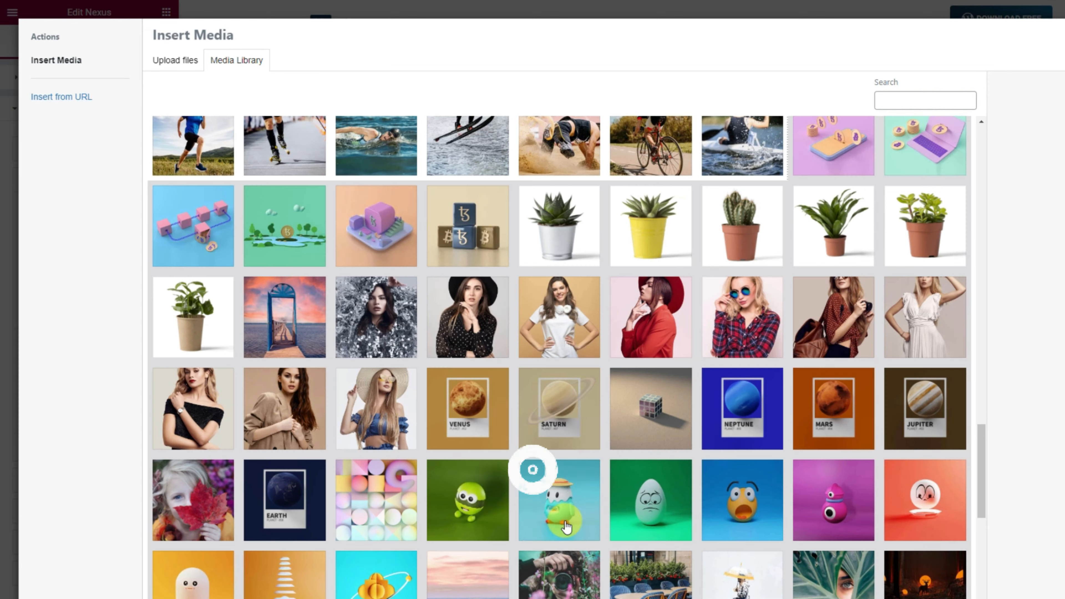
{"action": "left_click", "coordinate": [280, 223]}
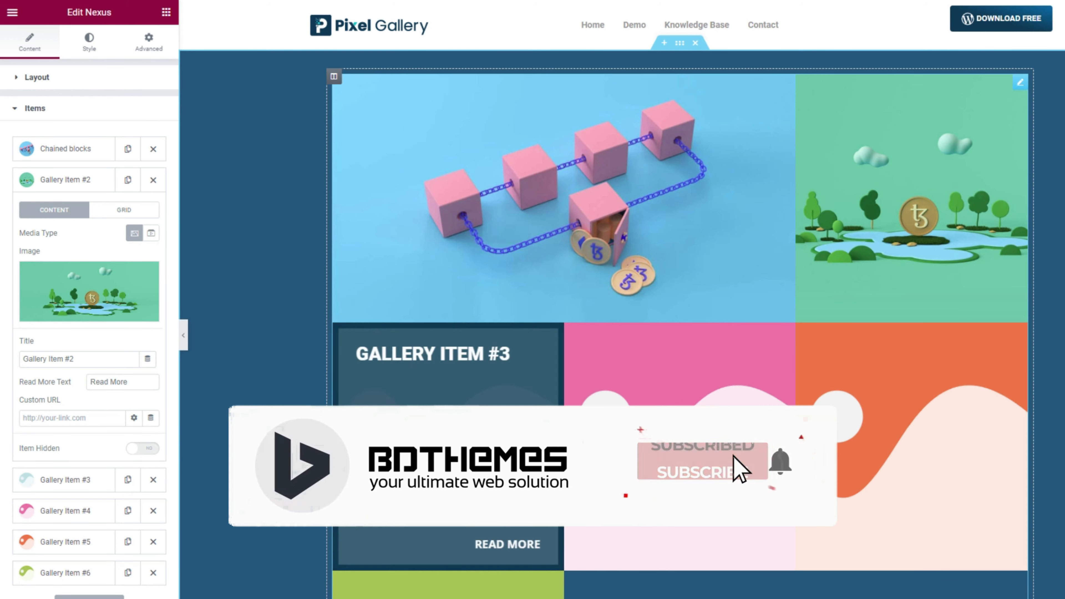
Change the second gallery item's title to "Crypto in Groove".
{"action": "triple_click", "coordinate": [88, 362]}
{"action": "type", "text": "Crypto in Groove"}
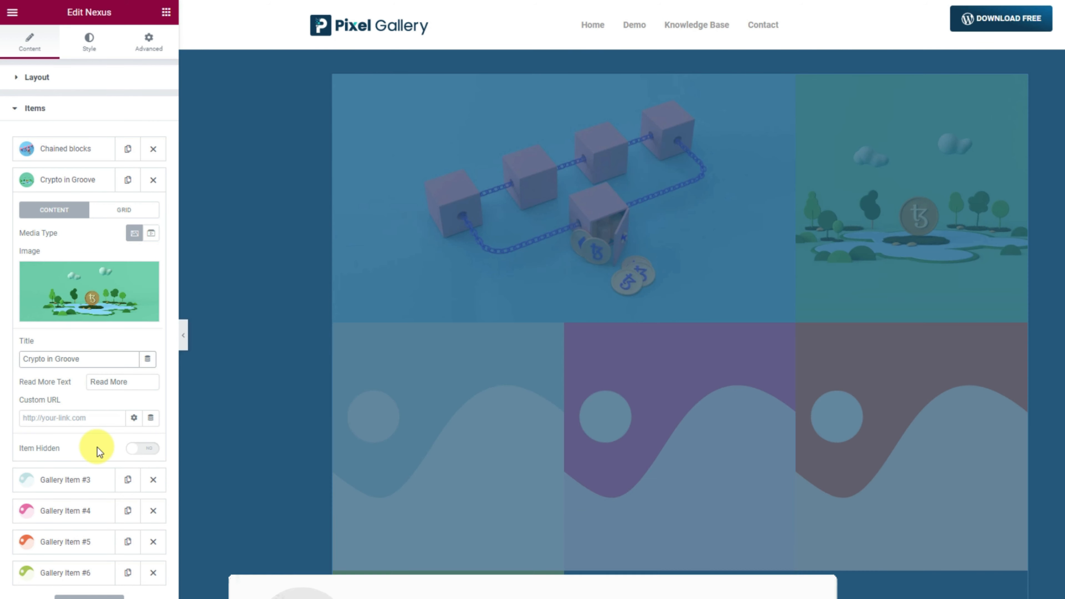
{"action": "left_click", "coordinate": [80, 192]}
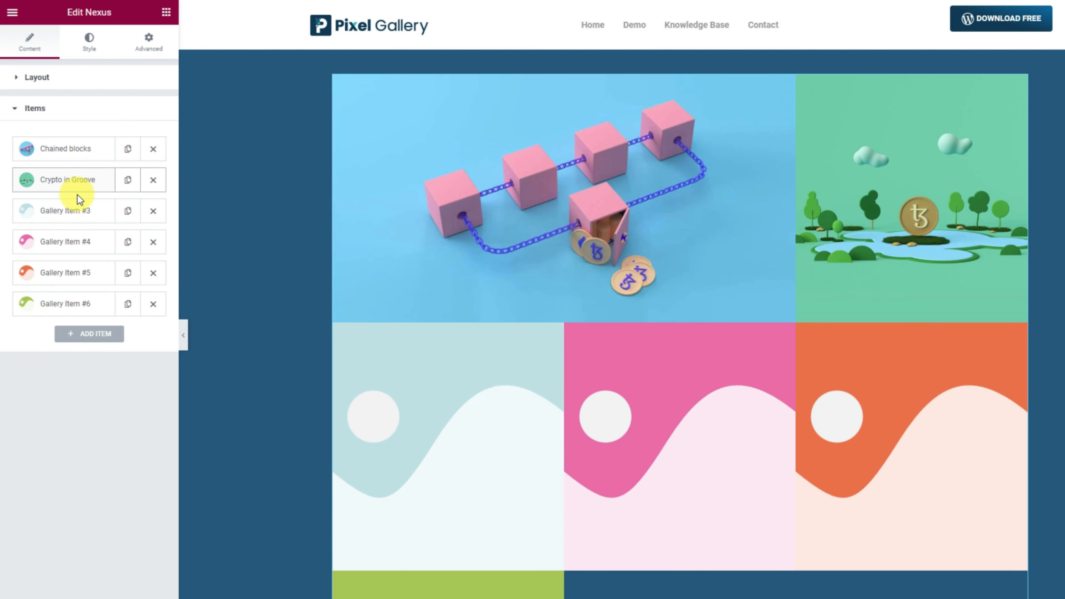
Replace the third gallery item's placeholder with the orange image of a purple toy block on a platform.
{"action": "left_click", "coordinate": [74, 210]}
{"action": "left_click", "coordinate": [84, 302]}
{"action": "scroll", "coordinate": [511, 380], "scroll_direction": "down", "scroll_amount": 15}
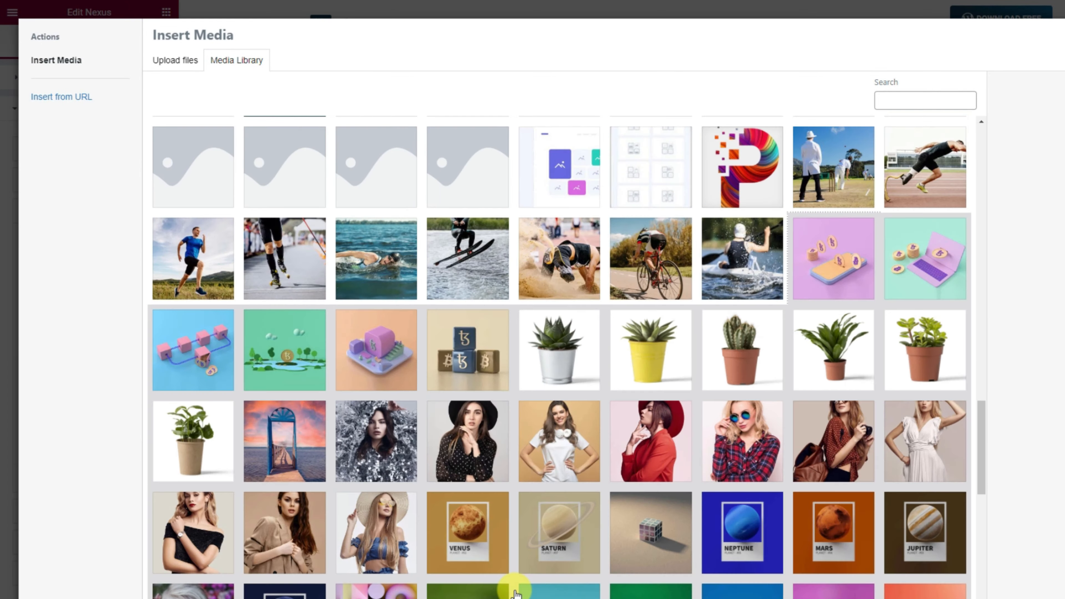
{"action": "left_click", "coordinate": [378, 352]}
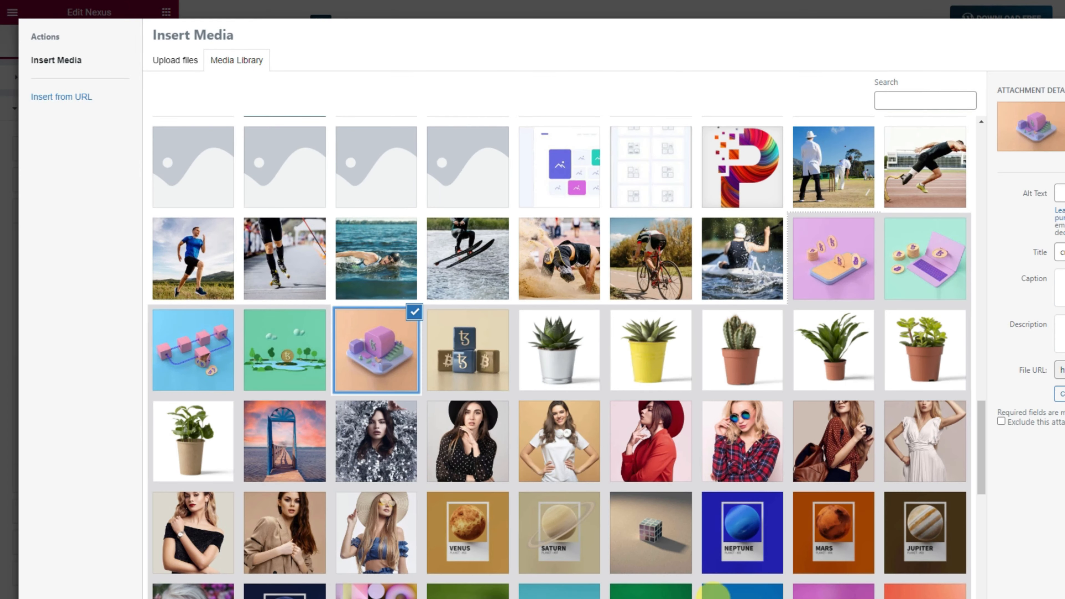
{"action": "left_click", "coordinate": [1061, 597]}
Change the third gallery item's title to "Crypto in toy".
{"action": "left_click_drag", "start_coordinate": [77, 390], "coordinate": [12, 390]}
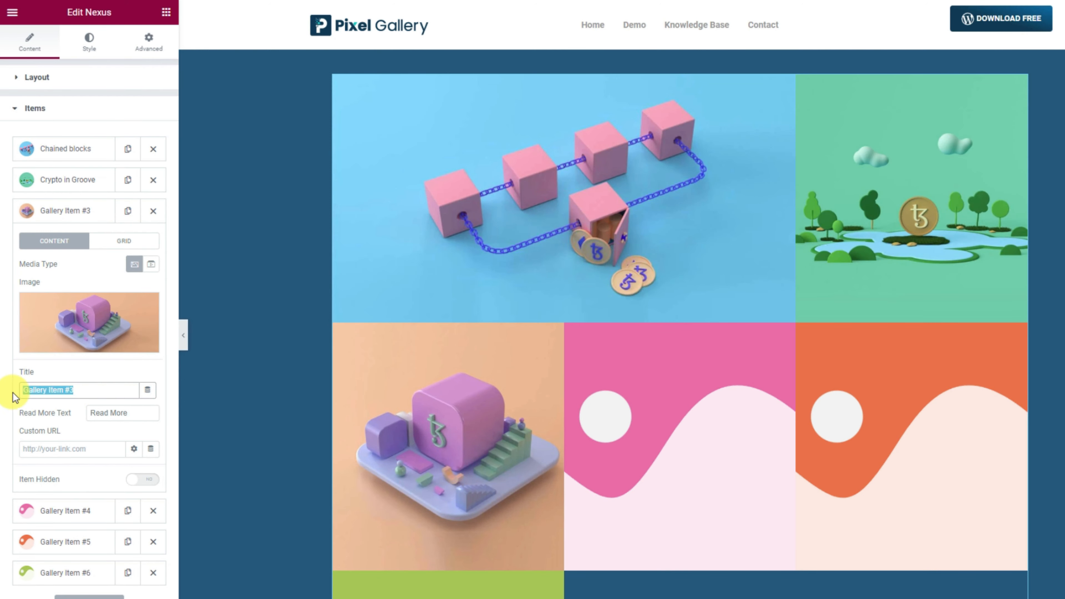
{"action": "type", "text": "Crypto in toy"}
{"action": "left_click", "coordinate": [52, 223]}
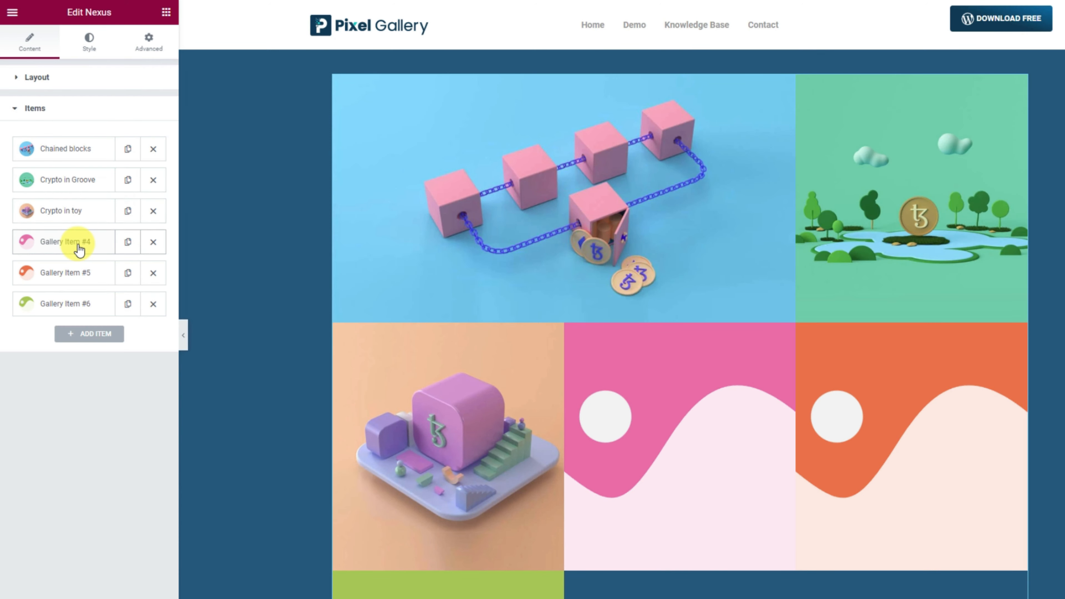
Replace the fourth gallery item's placeholder with the beige image of stacked crypto cubes from the media library.
{"action": "left_click", "coordinate": [79, 247]}
{"action": "left_click", "coordinate": [89, 353]}
{"action": "scroll", "coordinate": [560, 420], "scroll_direction": "down", "scroll_amount": 10}
{"action": "left_click", "coordinate": [561, 593]}
{"action": "scroll", "coordinate": [560, 525], "scroll_direction": "down", "scroll_amount": 10}
{"action": "left_click", "coordinate": [463, 164]}
{"action": "left_click", "coordinate": [1061, 596]}
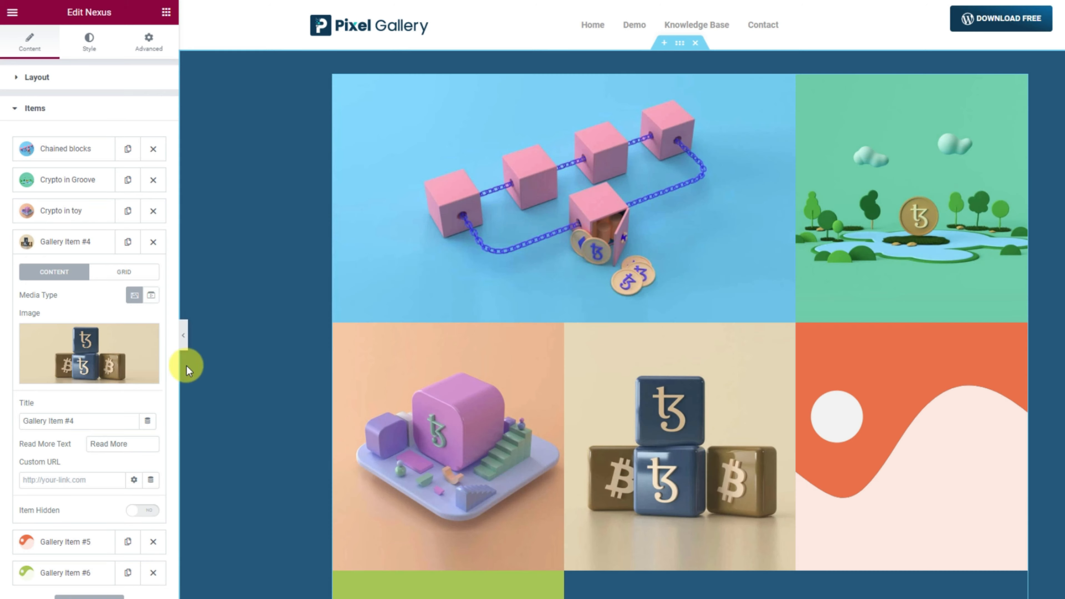
Title the fourth gallery item "Crypto & Bitcoin" and set its column span to 8.
{"action": "left_click_drag", "start_coordinate": [88, 420], "coordinate": [21, 421]}
{"action": "type", "text": "Crypto & Bitcoin"}
{"action": "left_click", "coordinate": [124, 273]}
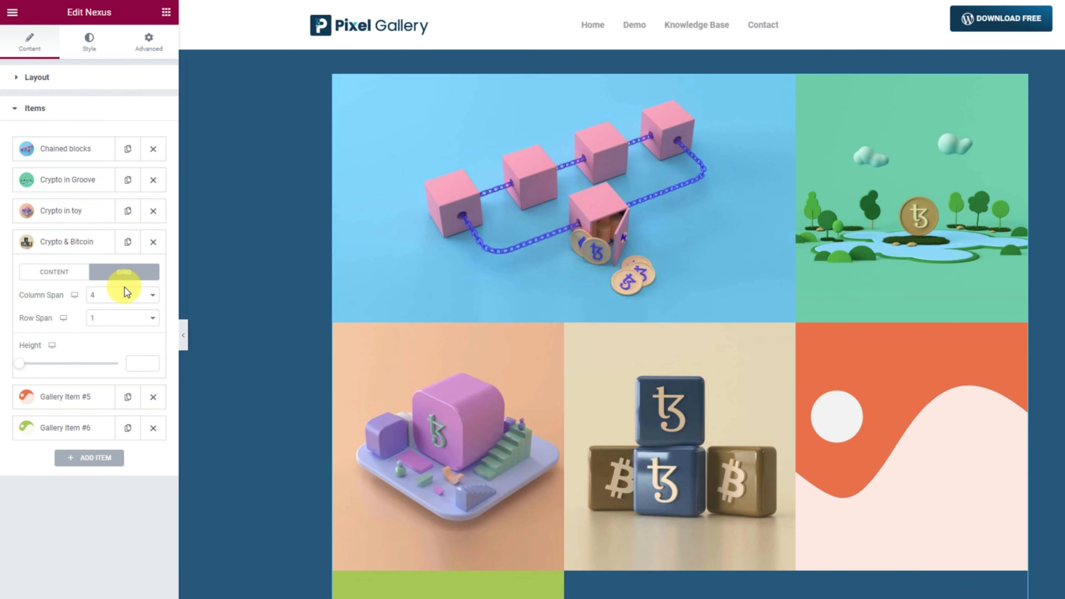
{"action": "left_click", "coordinate": [124, 294]}
{"action": "left_click", "coordinate": [107, 375]}
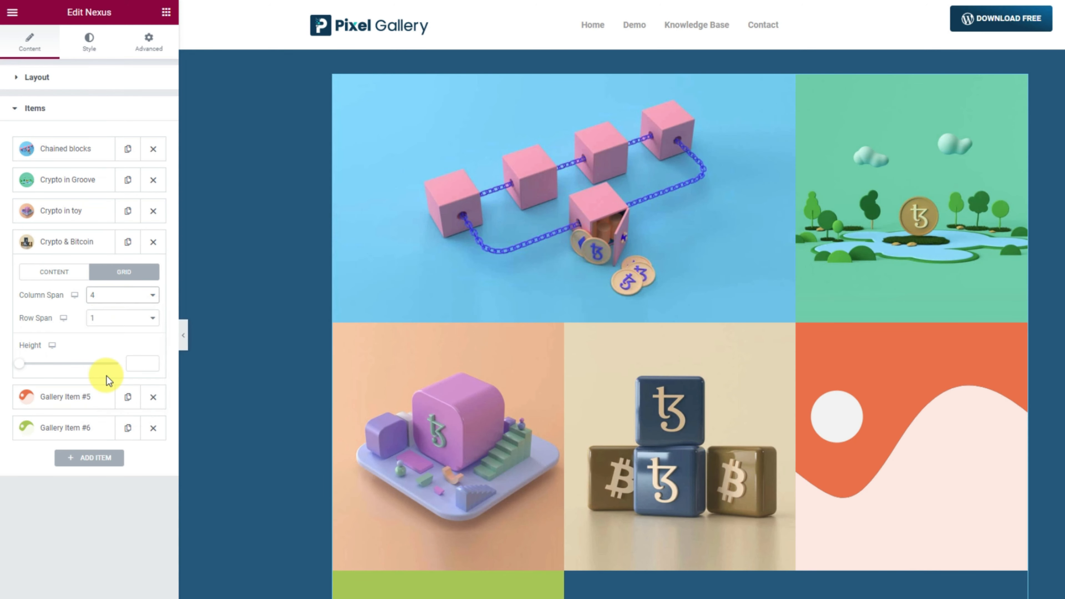
{"action": "left_click", "coordinate": [73, 243]}
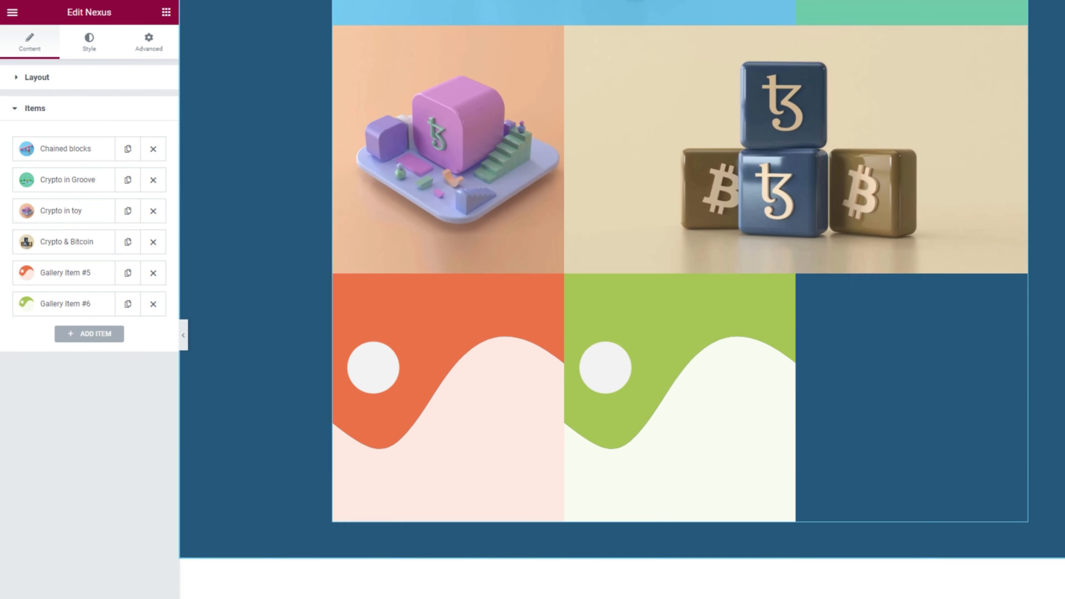
Replace the fifth gallery item's placeholder with the green image of a pink laptop and crypto coins from the media library.
{"action": "left_click", "coordinate": [73, 277]}
{"action": "left_click", "coordinate": [83, 376]}
{"action": "left_click", "coordinate": [564, 594]}
{"action": "scroll", "coordinate": [577, 590], "scroll_direction": "down", "scroll_amount": 12}
{"action": "left_click", "coordinate": [503, 594]}
{"action": "scroll", "coordinate": [420, 540], "scroll_direction": "down", "scroll_amount": 5}
{"action": "left_click", "coordinate": [926, 197]}
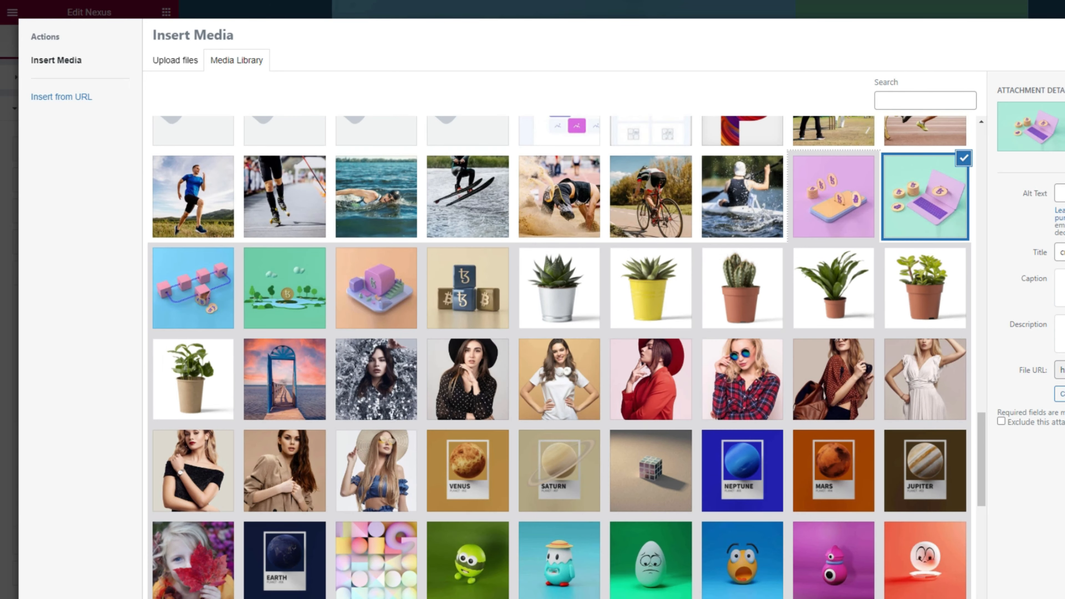
{"action": "left_click", "coordinate": [1059, 596]}
Title the fifth gallery item "Crypto mining" and widen its column span to fill two-thirds of the row.
{"action": "triple_click", "coordinate": [78, 453]}
{"action": "type", "text": "Crypto mining"}
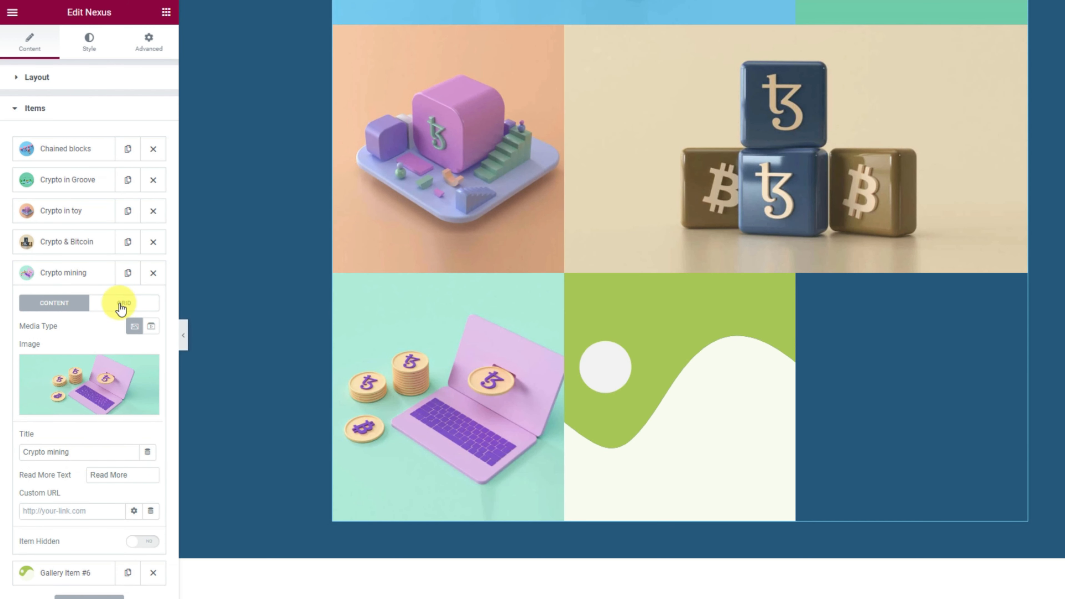
{"action": "left_click", "coordinate": [124, 303]}
{"action": "left_click", "coordinate": [126, 326]}
{"action": "left_click", "coordinate": [103, 390]}
Replace the sixth gallery item's placeholder with the purple image of crypto coins above a phone.
{"action": "left_click", "coordinate": [84, 429]}
{"action": "left_click", "coordinate": [89, 415]}
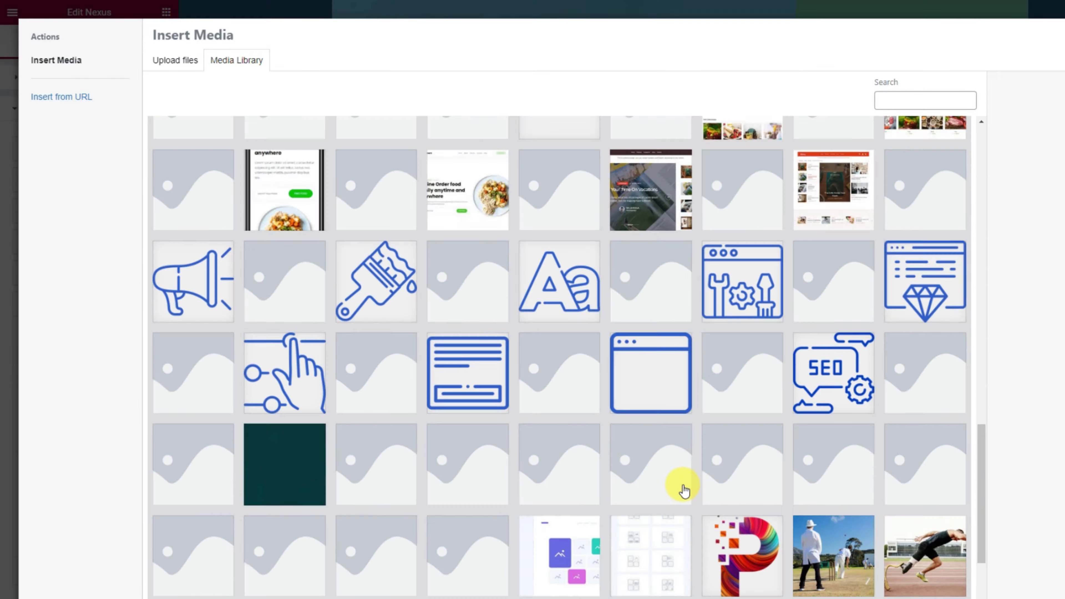
{"action": "left_click", "coordinate": [680, 486]}
{"action": "left_click", "coordinate": [1059, 596]}
Title the sixth gallery item "Crypto app mining", look over the gallery, and collapse the item's settings.
{"action": "triple_click", "coordinate": [25, 482]}
{"action": "type", "text": "Crypto app mining"}
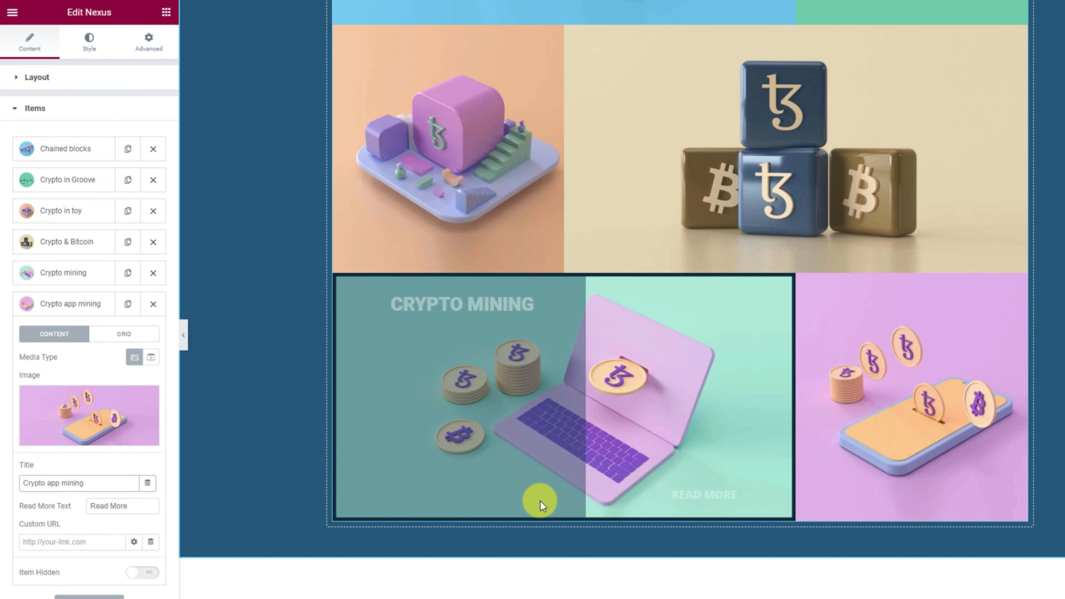
{"action": "scroll", "coordinate": [541, 500], "scroll_direction": "up", "scroll_amount": 5}
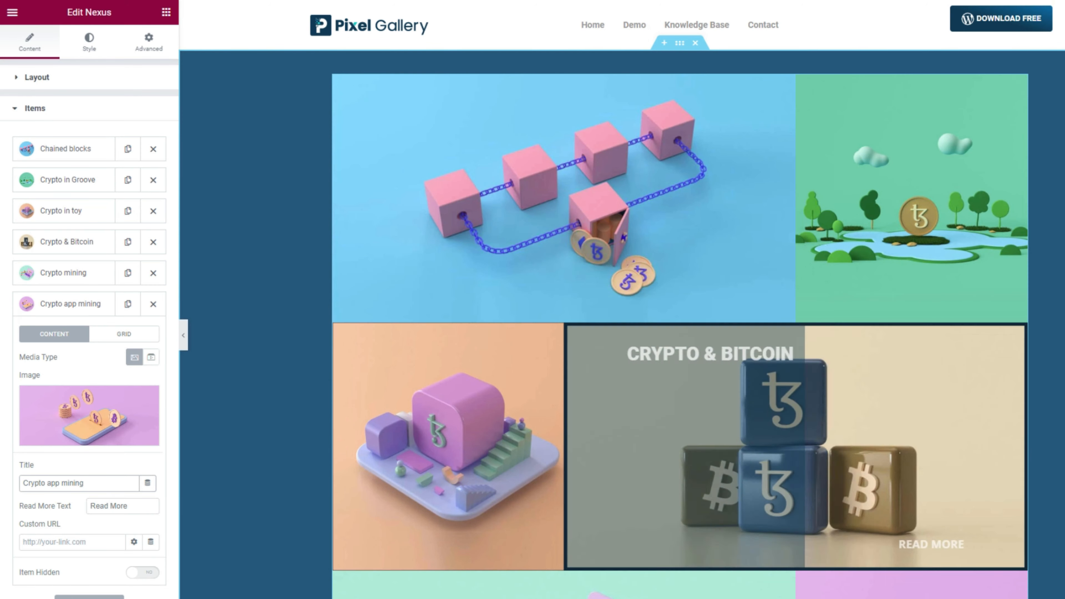
{"action": "scroll", "coordinate": [543, 469], "scroll_direction": "down", "scroll_amount": 4}
{"action": "scroll", "coordinate": [629, 399], "scroll_direction": "up", "scroll_amount": 4}
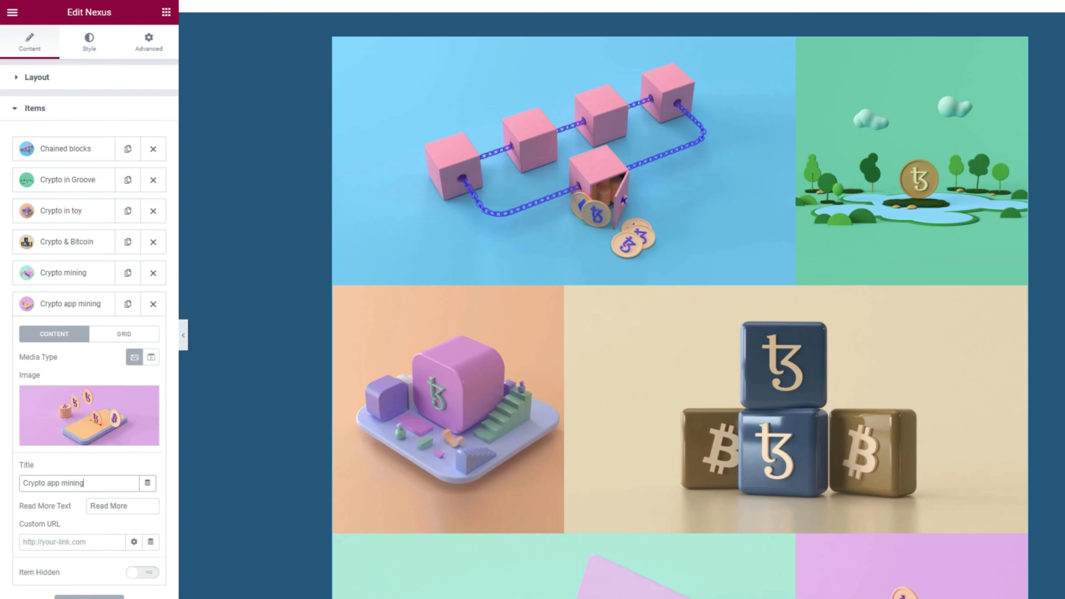
{"action": "left_click", "coordinate": [97, 310]}
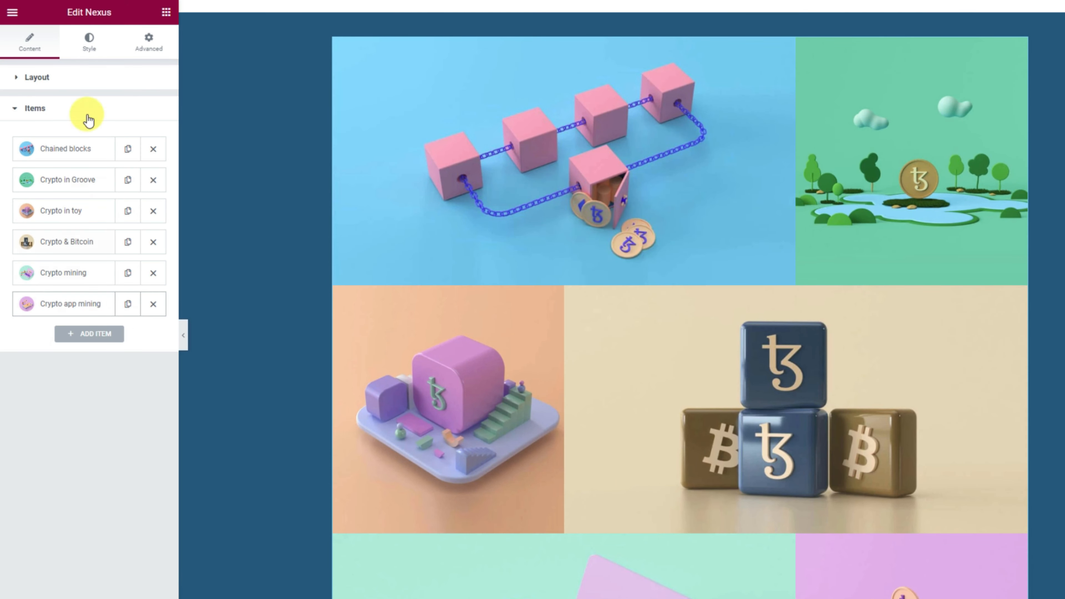
Set the gallery items' hover colors to #001725C4 for the primary and #FFFFFF for the secondary.
{"action": "left_click", "coordinate": [87, 54]}
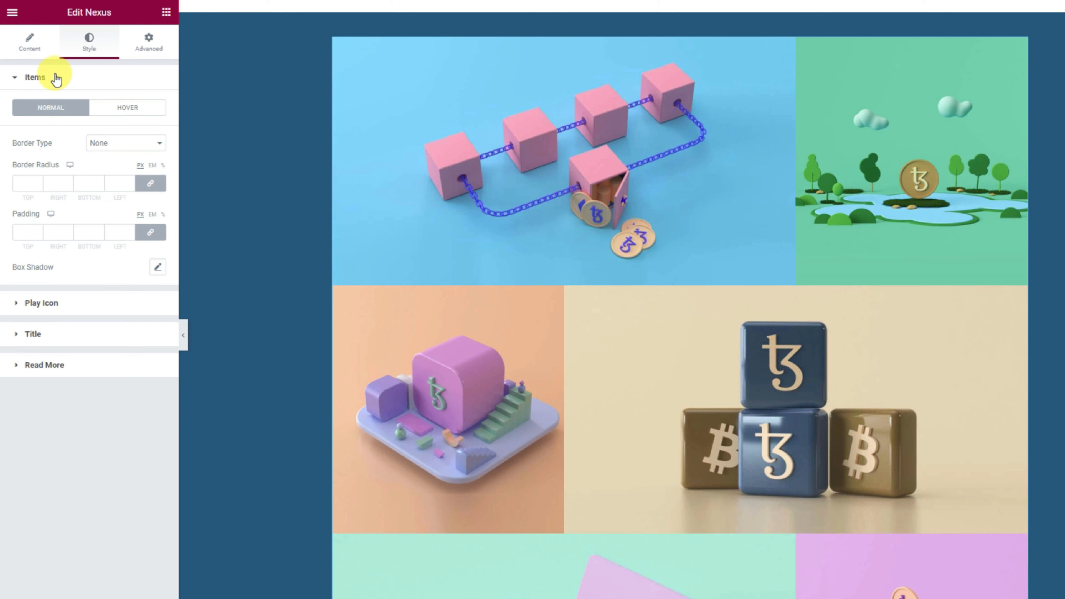
{"action": "left_click", "coordinate": [128, 109]}
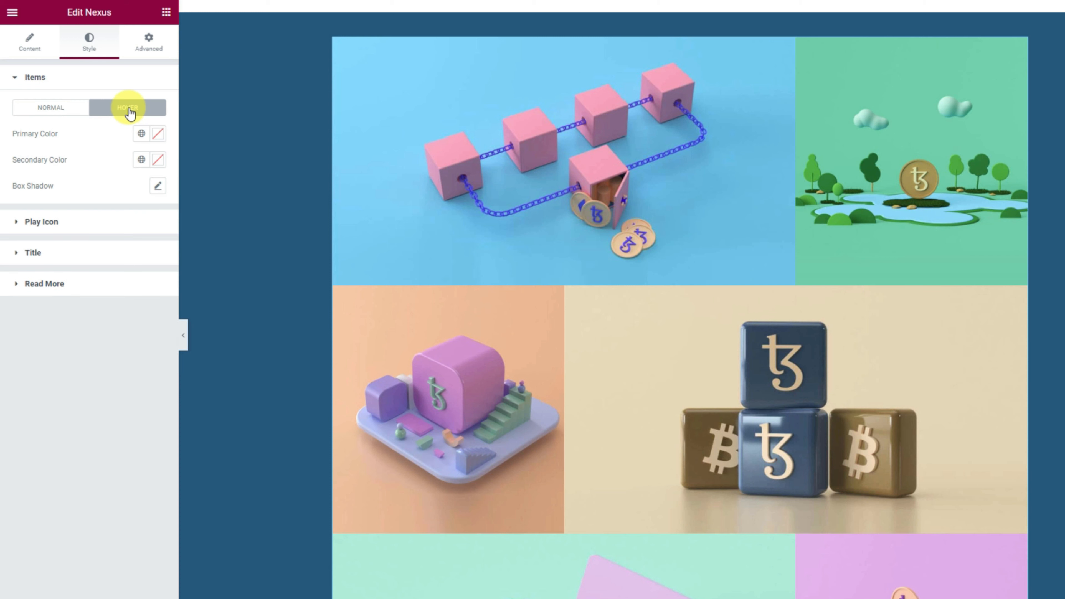
{"action": "left_click", "coordinate": [156, 133]}
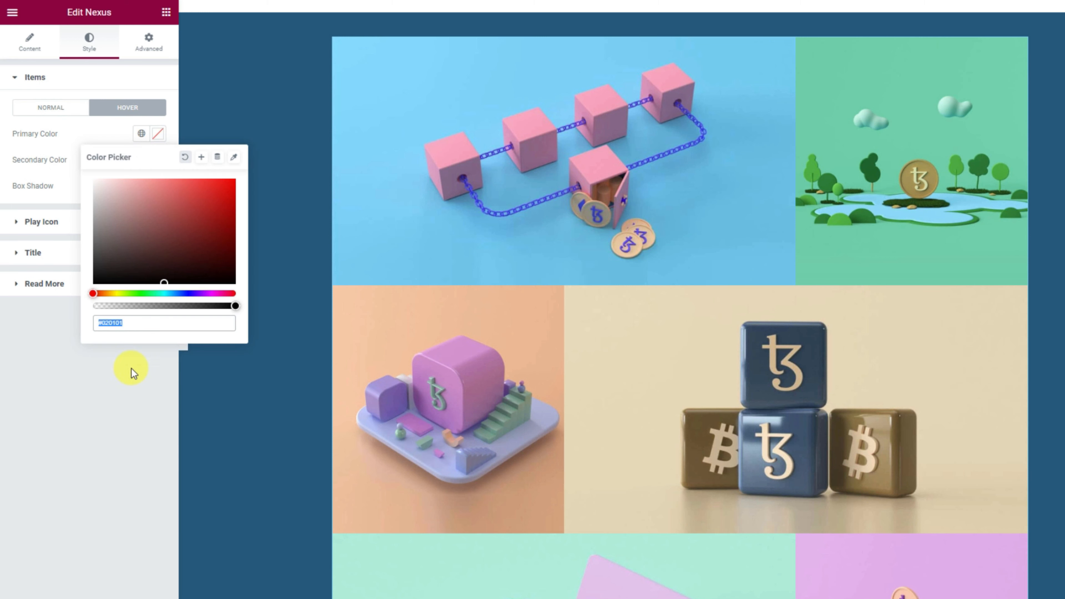
{"action": "triple_click", "coordinate": [123, 323]}
{"action": "type", "text": "#001725C4"}
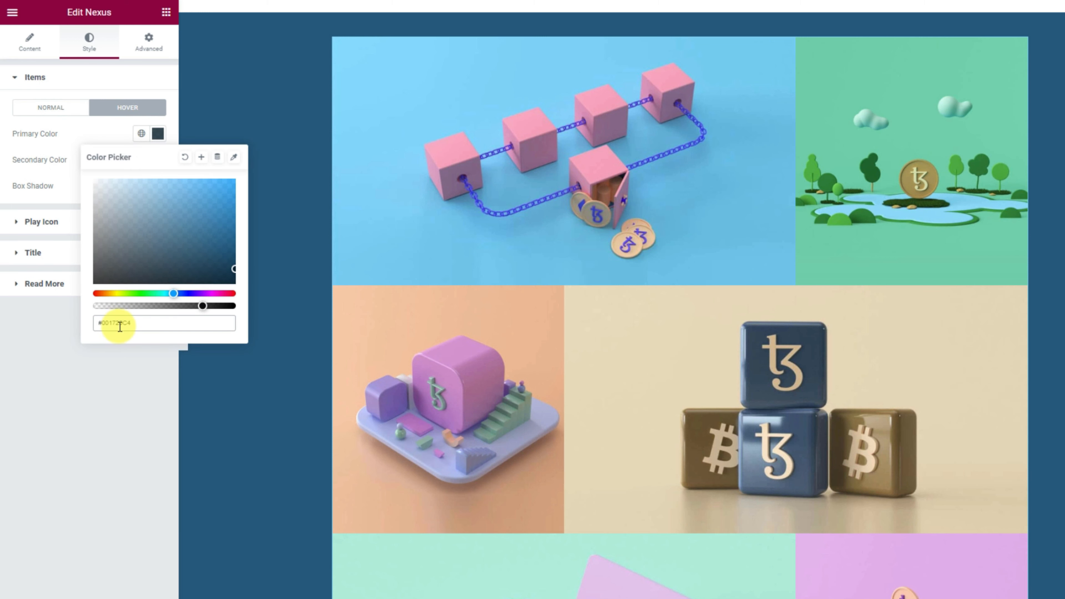
{"action": "left_click", "coordinate": [75, 139]}
{"action": "left_click", "coordinate": [158, 160]}
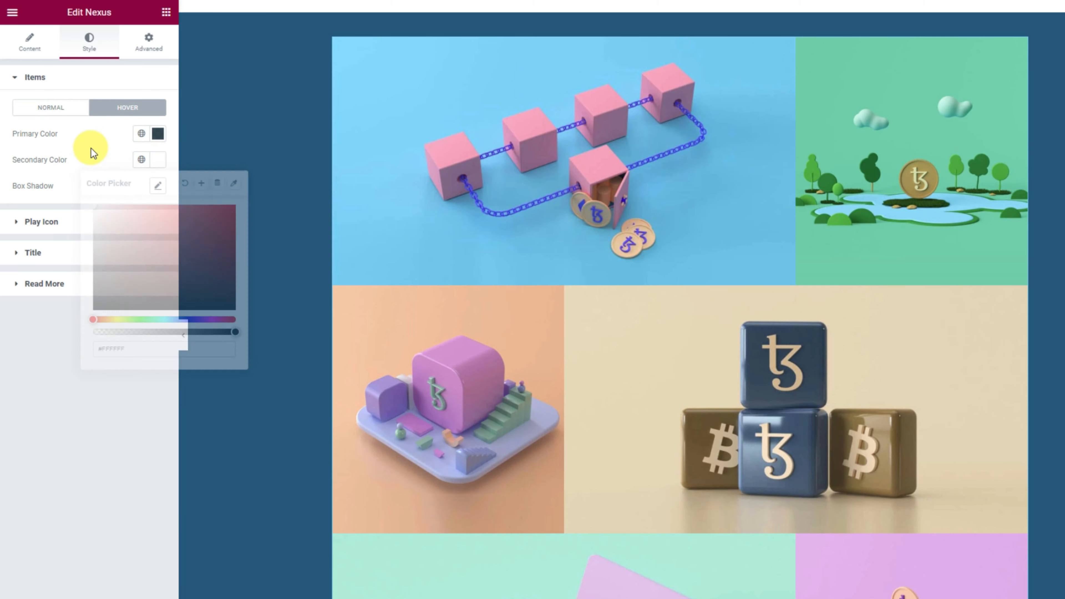
{"action": "left_click", "coordinate": [92, 149]}
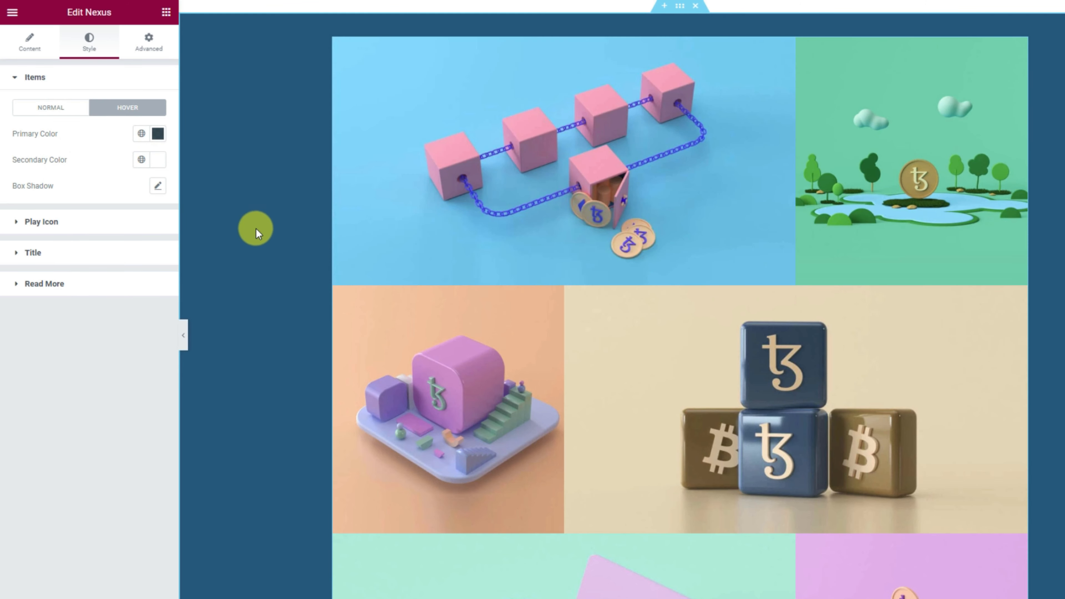
Set the gallery title color to white, #FFFFFF.
{"action": "left_click", "coordinate": [88, 253]}
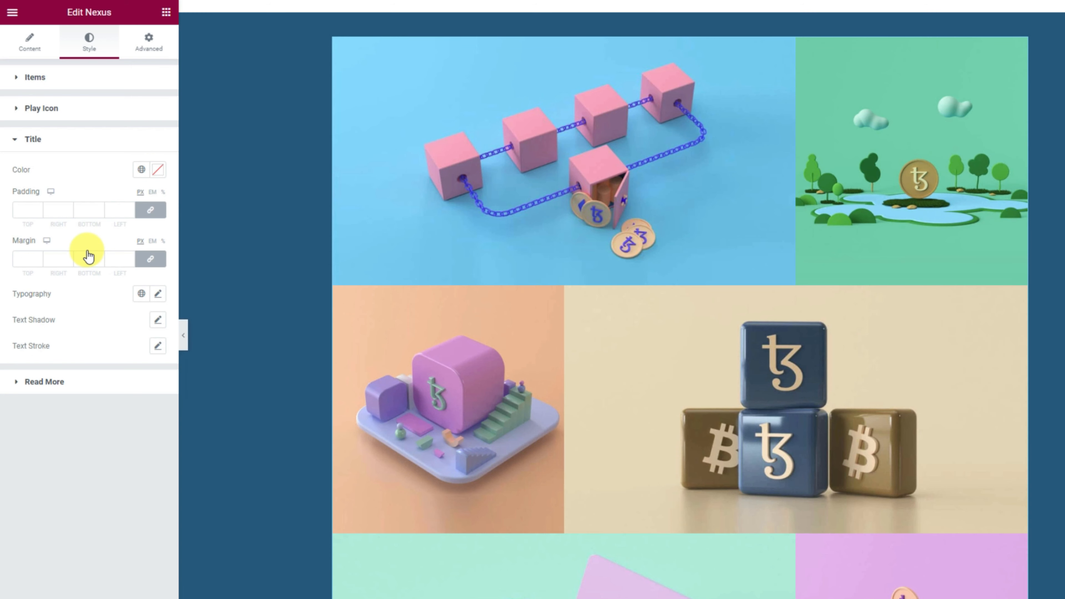
{"action": "left_click", "coordinate": [155, 172]}
{"action": "left_click_drag", "start_coordinate": [117, 241], "coordinate": [68, 176]}
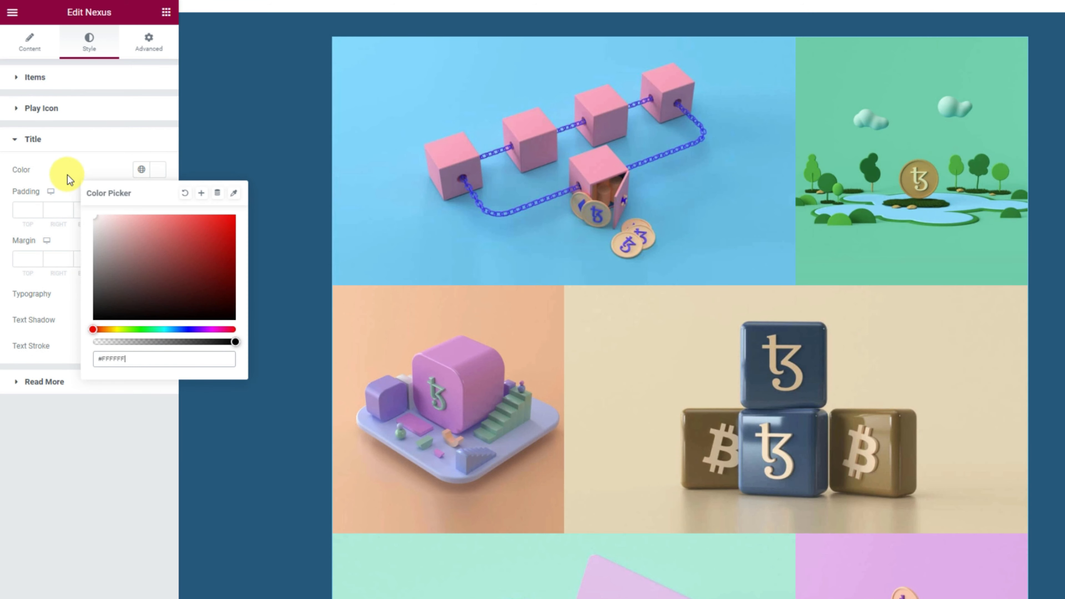
{"action": "left_click", "coordinate": [67, 176]}
Set the title typography to the Barlow Condensed family at 50 px with a heavier weight.
{"action": "left_click", "coordinate": [158, 295]}
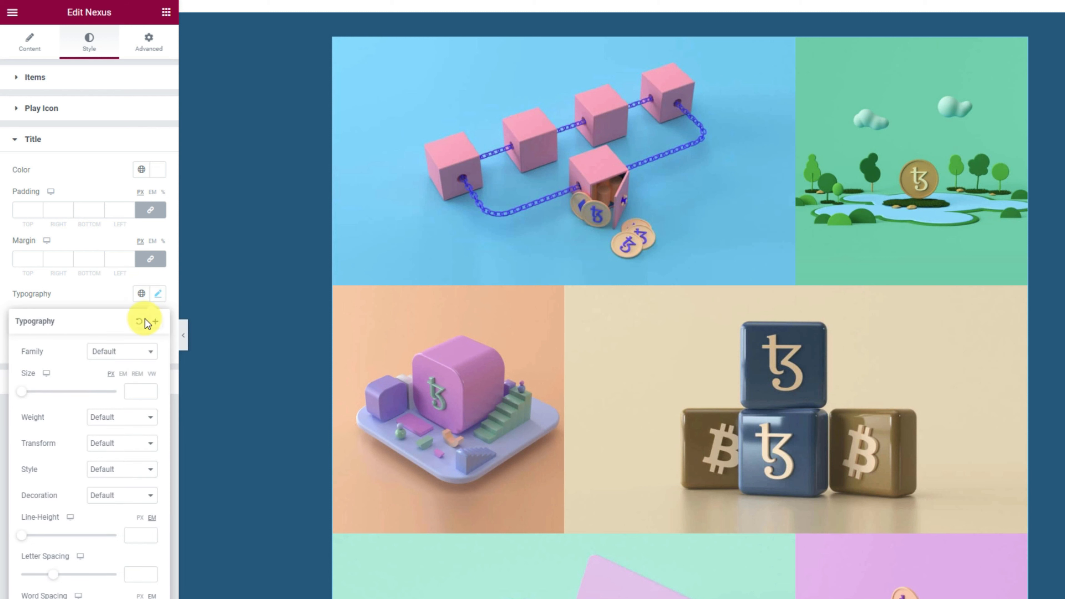
{"action": "left_click", "coordinate": [123, 359]}
{"action": "type", "text": "barlow"}
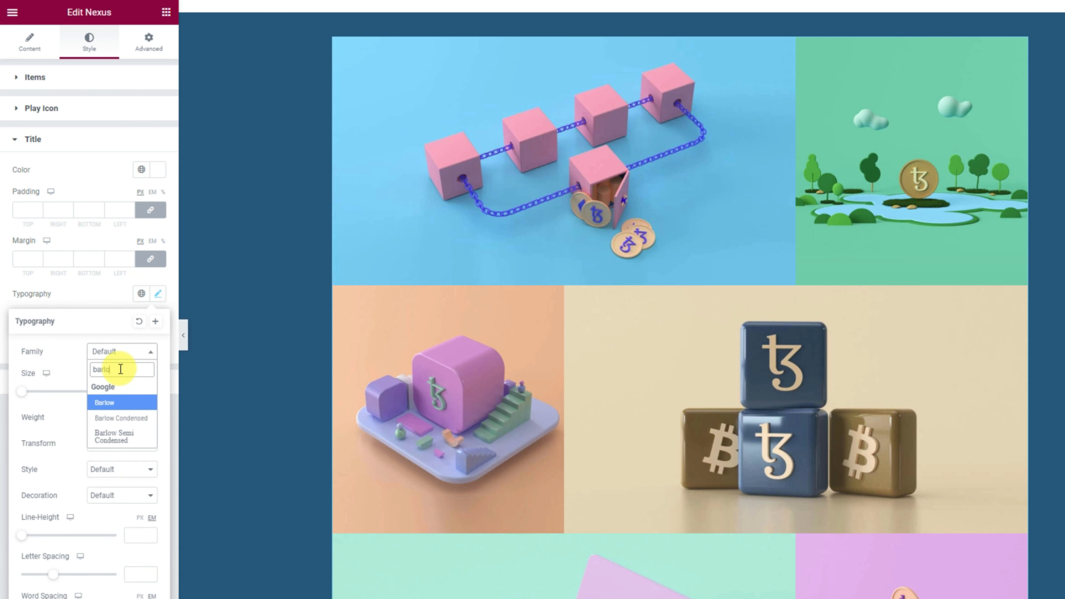
{"action": "left_click", "coordinate": [118, 413]}
{"action": "left_click", "coordinate": [143, 392]}
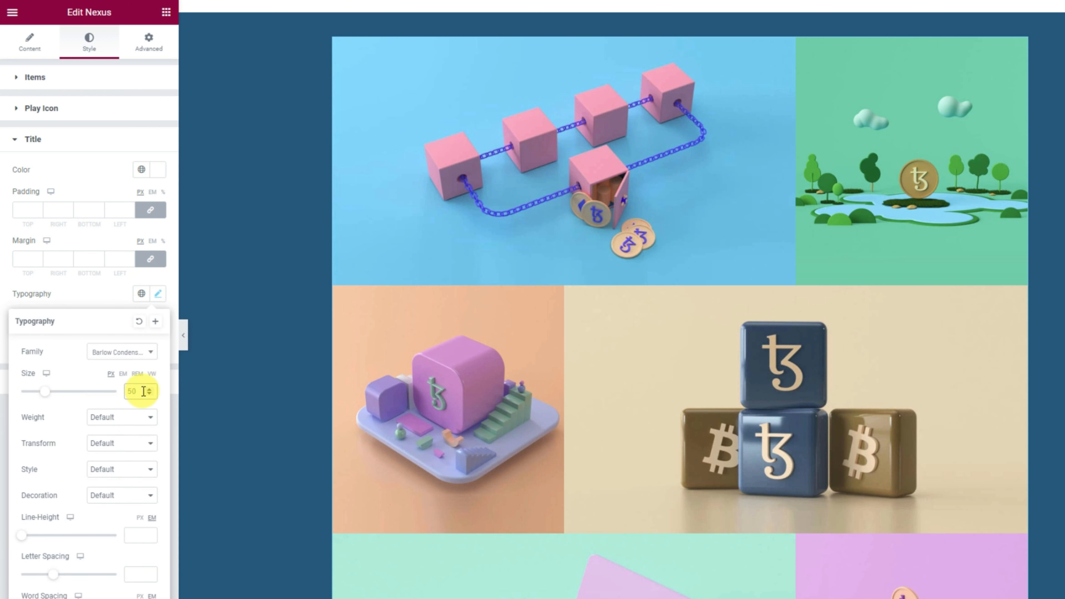
{"action": "left_click", "coordinate": [122, 417]}
{"action": "left_click", "coordinate": [110, 491]}
{"action": "left_click", "coordinate": [91, 294]}
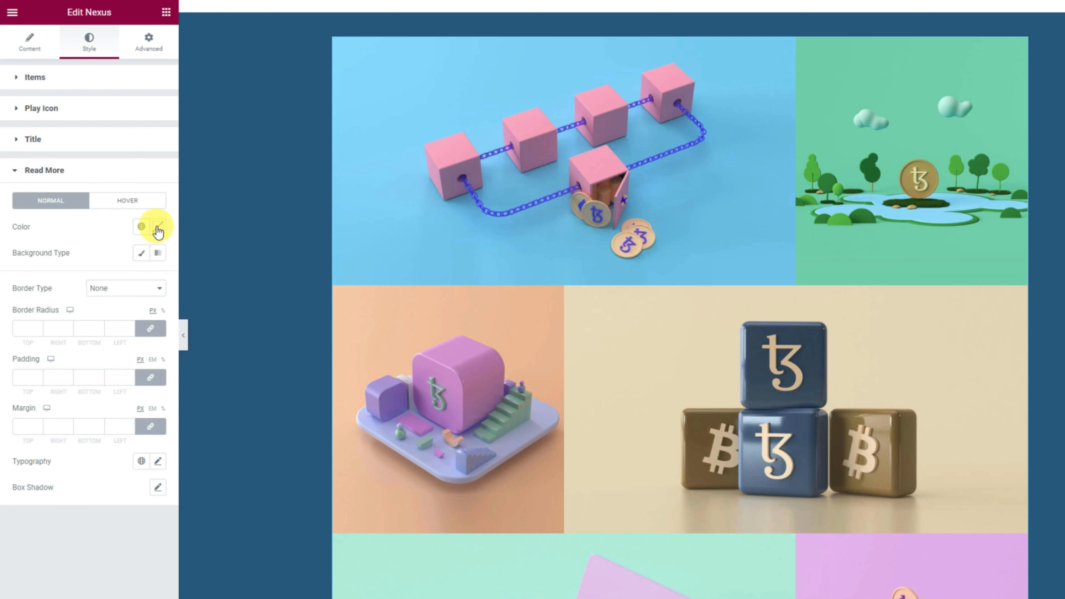
Set the normal-state color of the Read More text to #EFE5E5.
{"action": "left_click", "coordinate": [158, 228]}
{"action": "type", "text": "#EFE5E5"}
{"action": "left_click", "coordinate": [73, 217]}
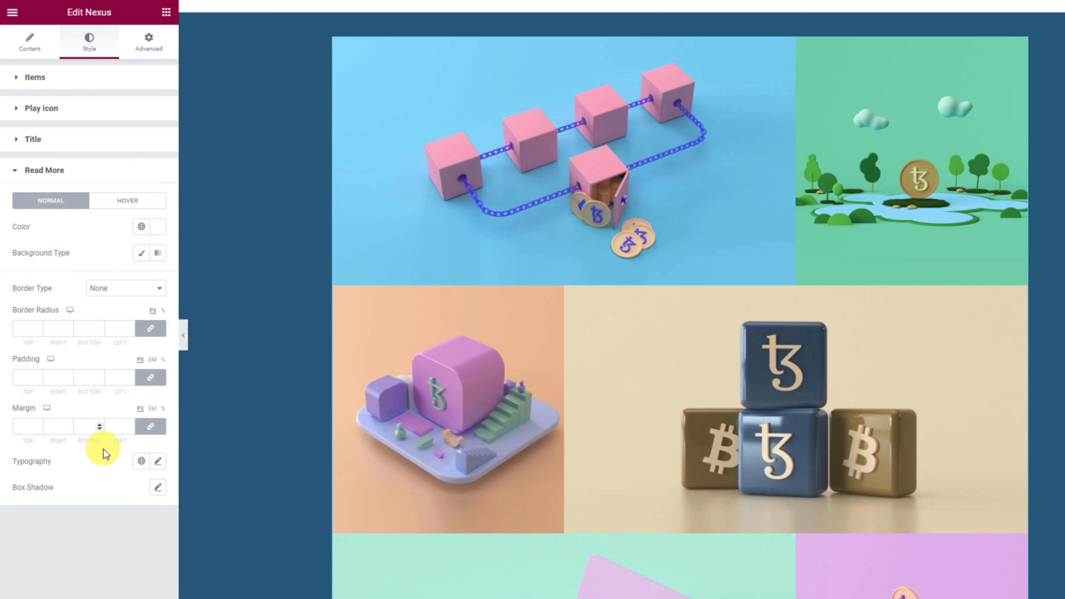
Set the Read More typography to Barlow Condensed, size 20 px and weight 600.
{"action": "left_click", "coordinate": [160, 463]}
{"action": "scroll", "coordinate": [124, 464], "scroll_direction": "down", "scroll_amount": 3}
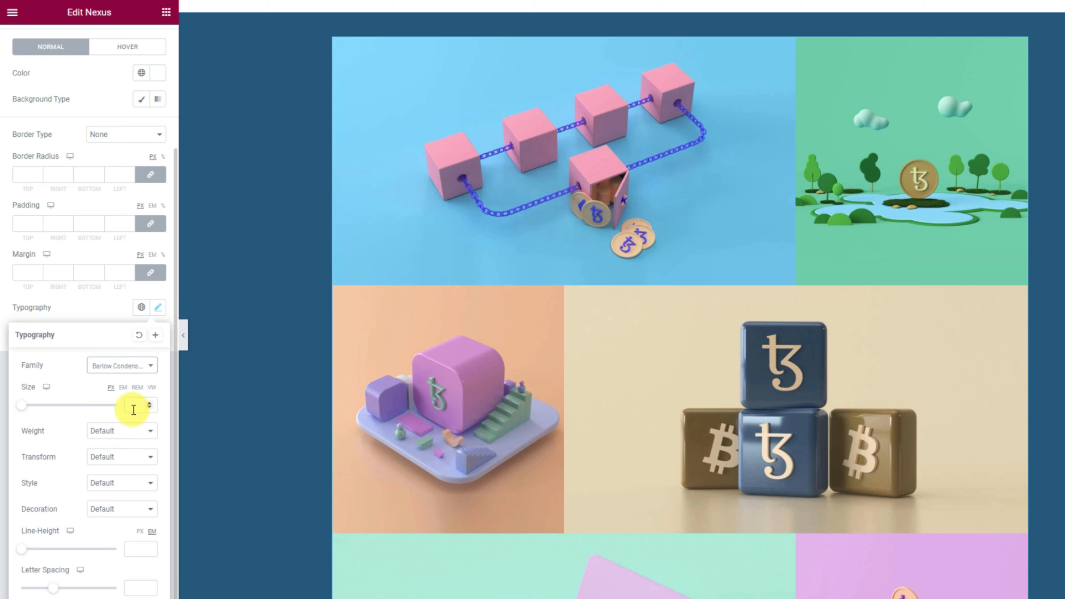
{"action": "type", "text": "20"}
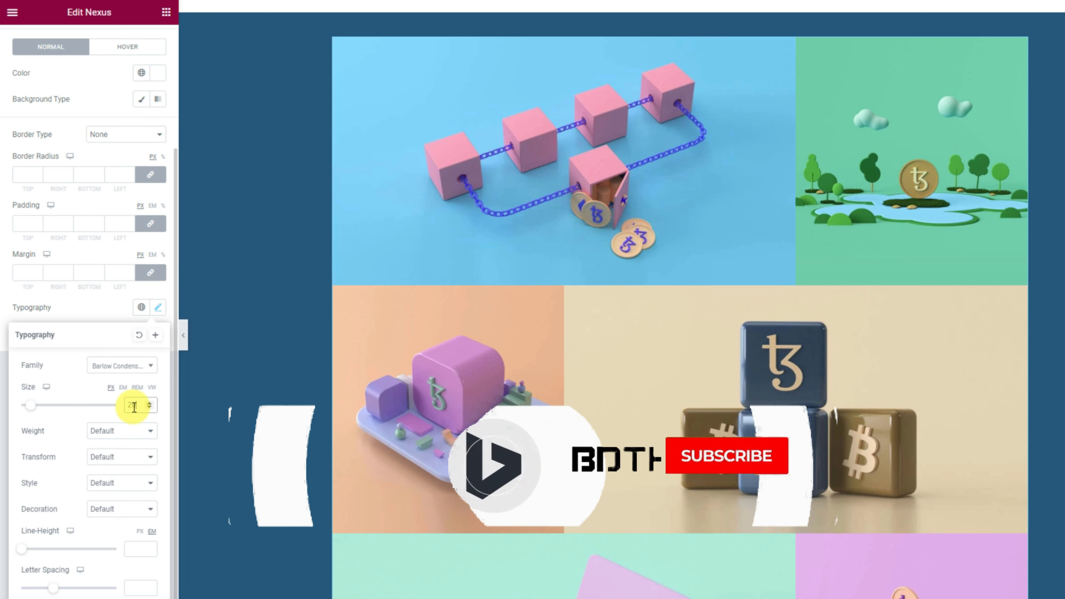
{"action": "left_click", "coordinate": [126, 430]}
{"action": "left_click", "coordinate": [112, 492]}
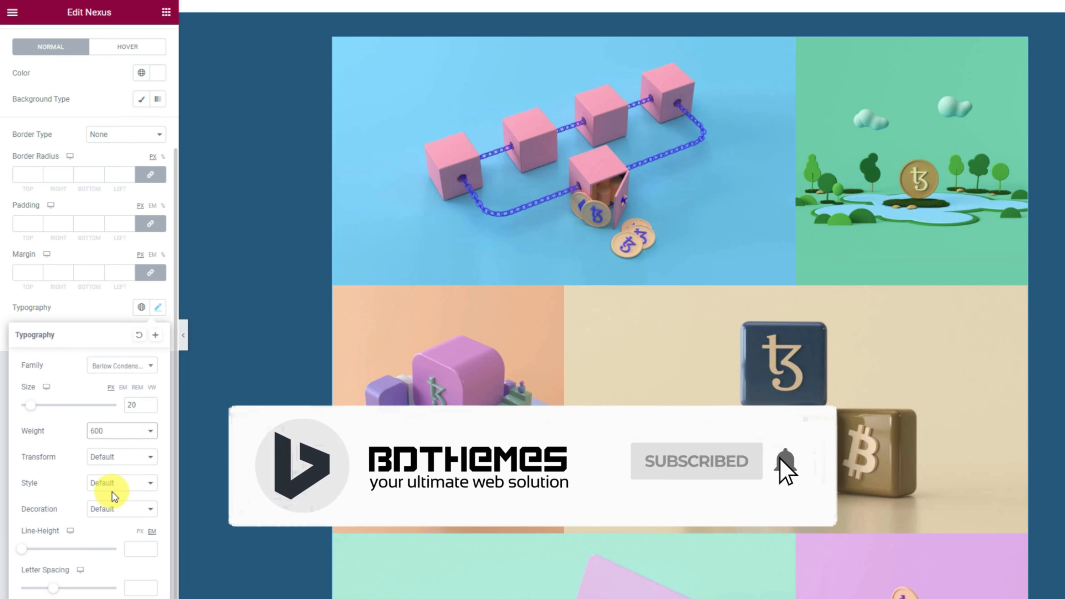
{"action": "left_click", "coordinate": [111, 305]}
Hide the editing panel and review the whole gallery at full width, checking the items' hover overlays and text styling.
{"action": "scroll", "coordinate": [258, 492], "scroll_direction": "up", "scroll_amount": 1}
{"action": "scroll", "coordinate": [258, 492], "scroll_direction": "down", "scroll_amount": 3}
{"action": "scroll", "coordinate": [258, 492], "scroll_direction": "up", "scroll_amount": 3}
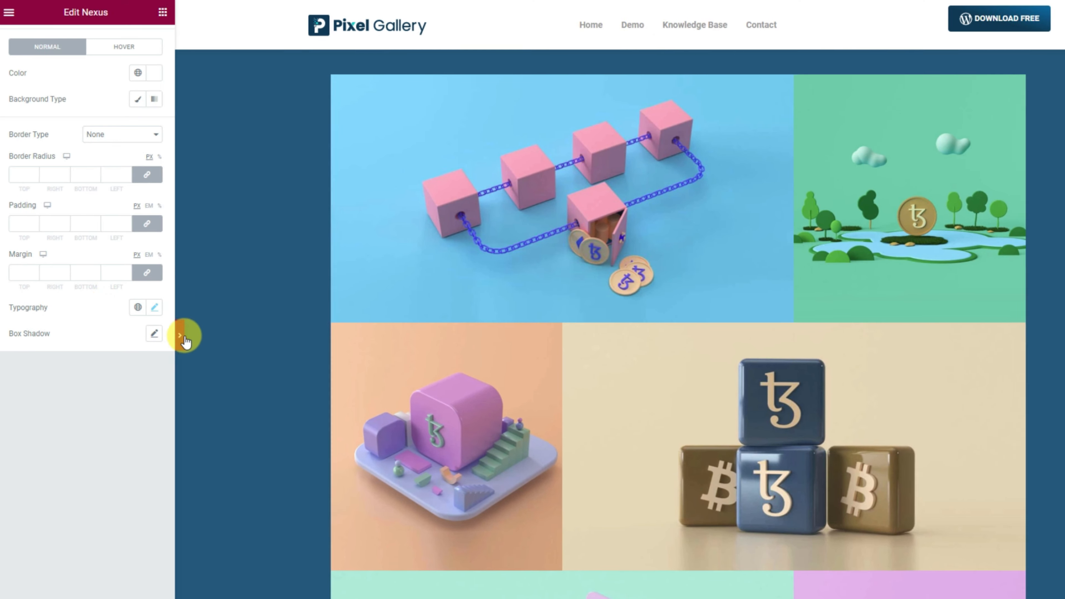
{"action": "left_click", "coordinate": [183, 335]}
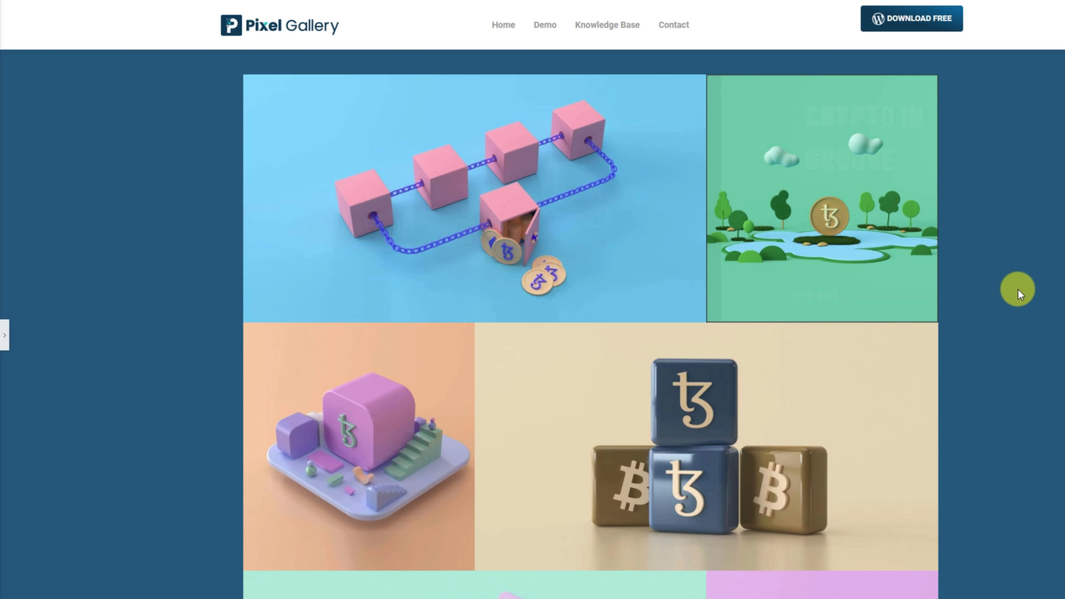
{"action": "scroll", "coordinate": [1011, 312], "scroll_direction": "down", "scroll_amount": 3}
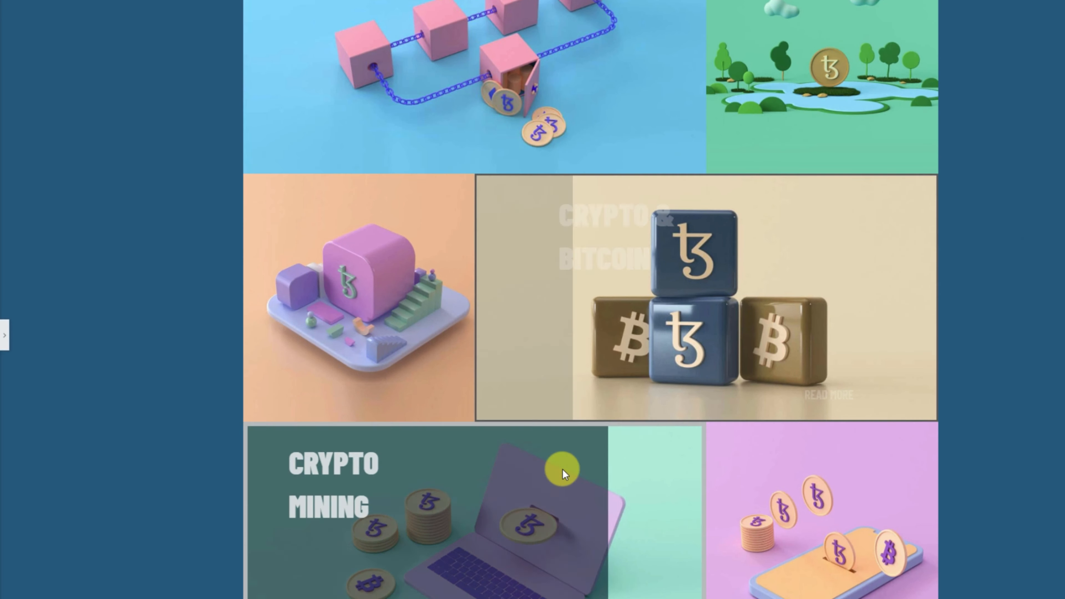
{"action": "scroll", "coordinate": [566, 469], "scroll_direction": "down", "scroll_amount": 2}
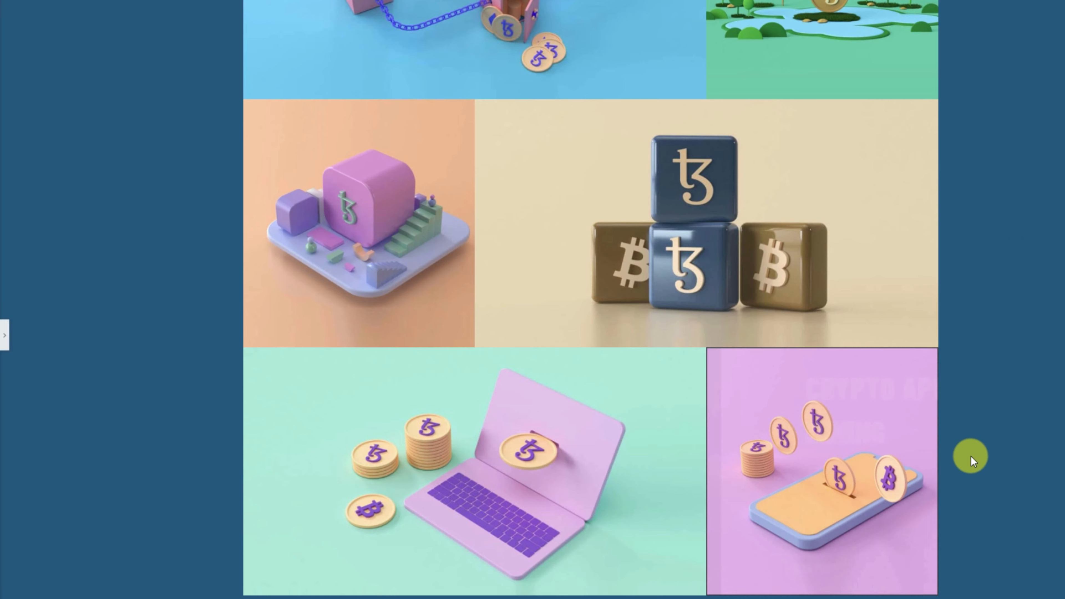